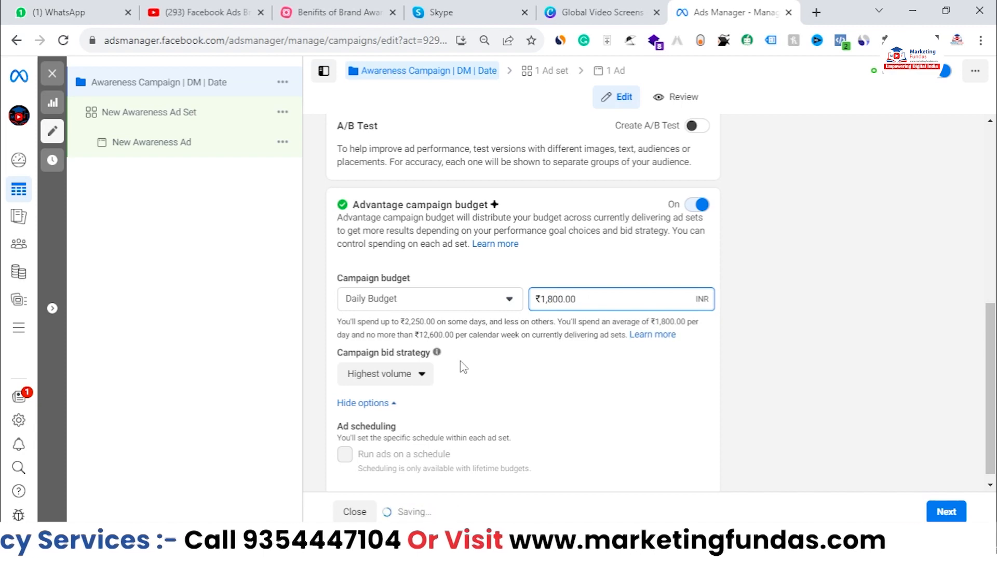
# Continue from the campaign settings to the ad set and rename it "Awareness Ad Set | DM | Date".
pyautogui.click(460, 362)
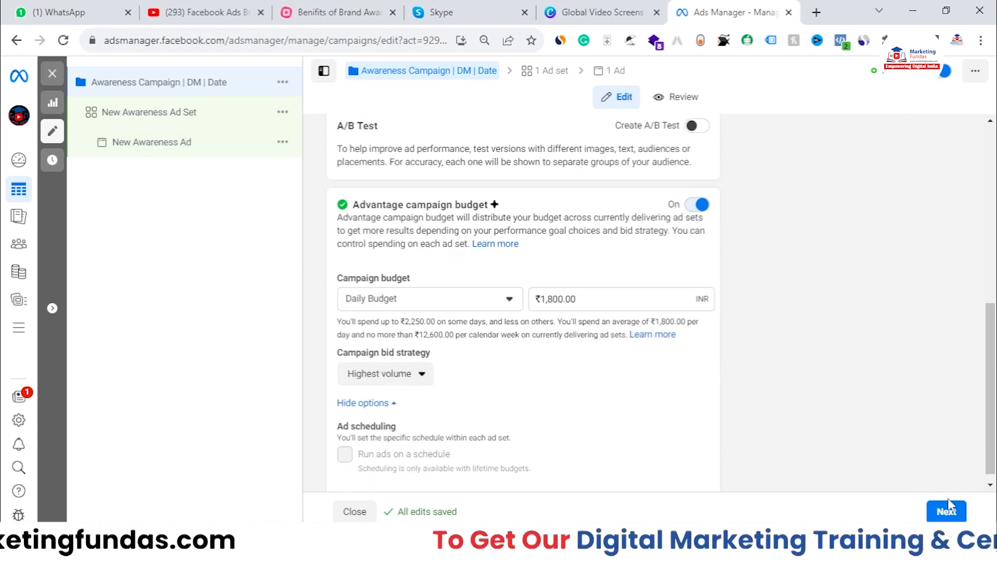
pyautogui.click(948, 512)
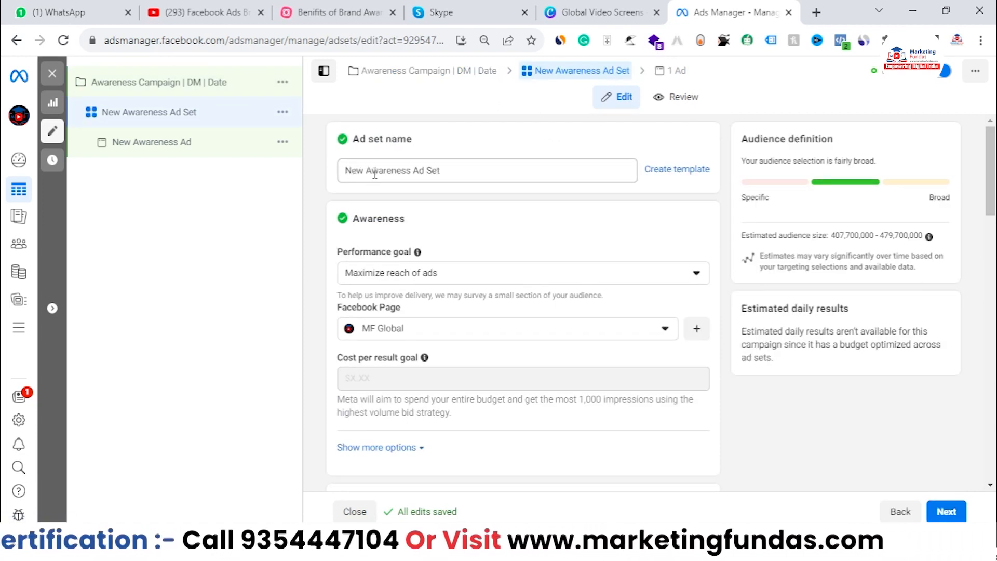
pyautogui.moveTo(346, 171); pyautogui.dragTo(625, 170)
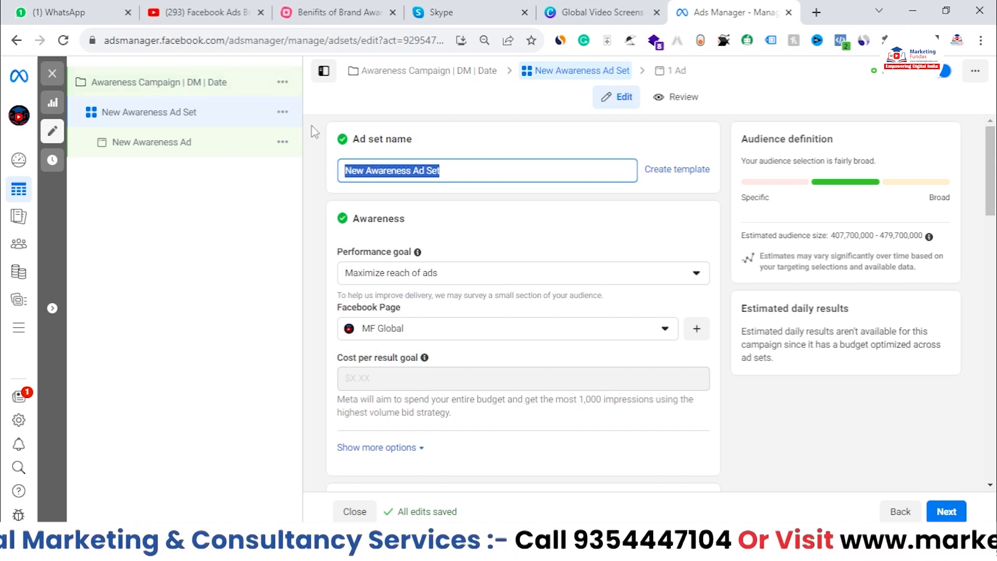
pyautogui.press('BackSpace')
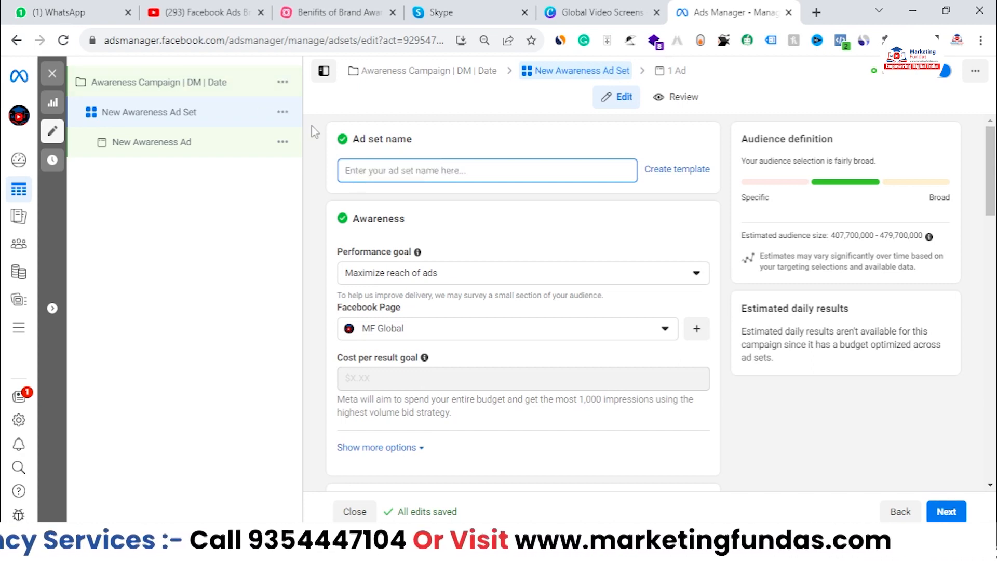
pyautogui.hotkey('ctrl', 'z')
pyautogui.click(368, 170)
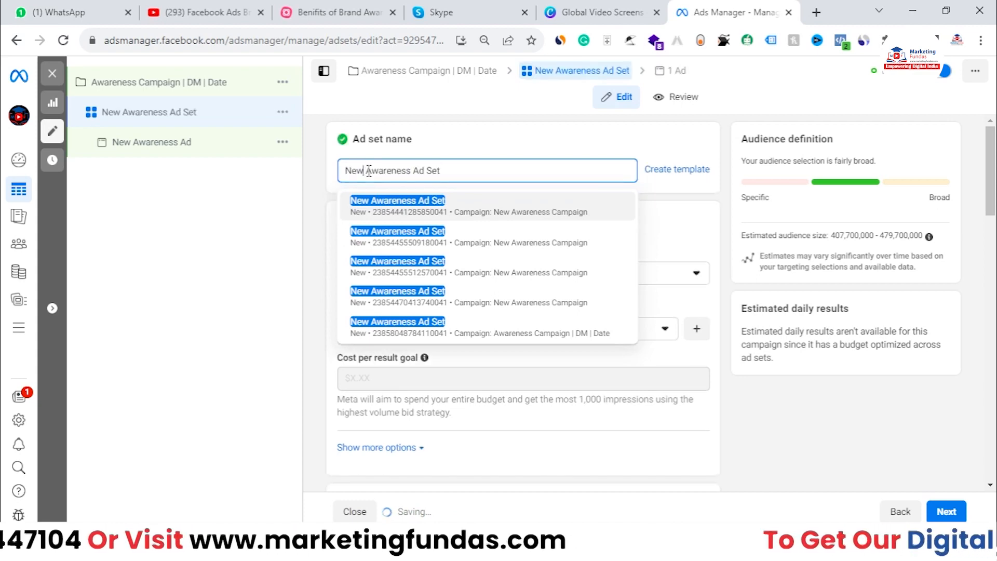
pyautogui.press('BackSpace')
pyautogui.press('BackSpace')
pyautogui.press('BackSpace')
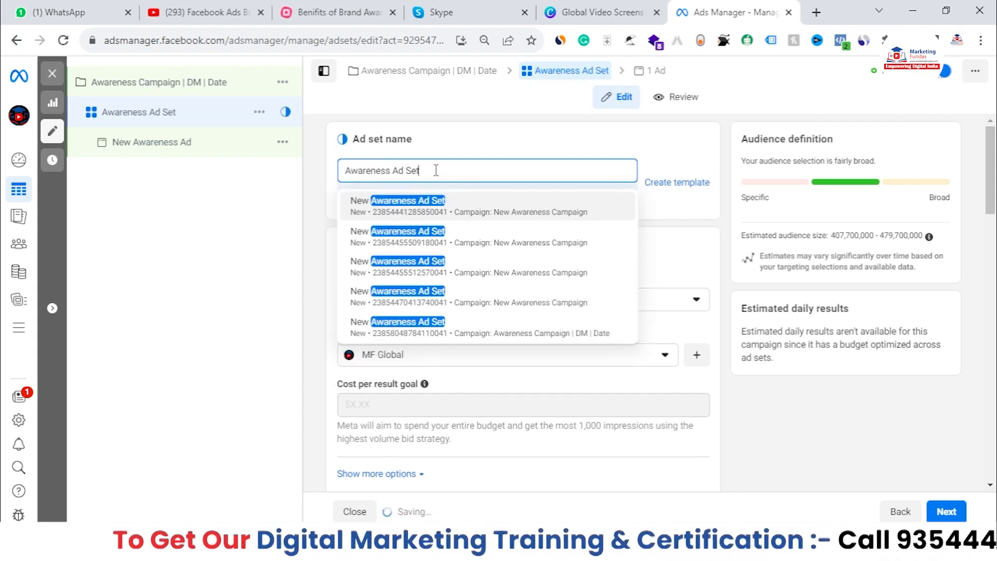
pyautogui.write('|')
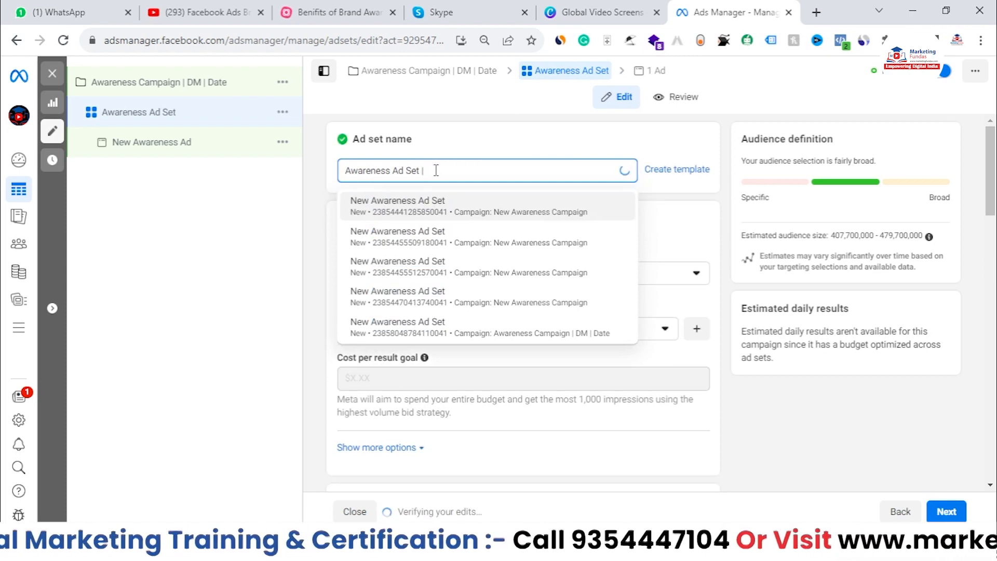
pyautogui.write(' DM |')
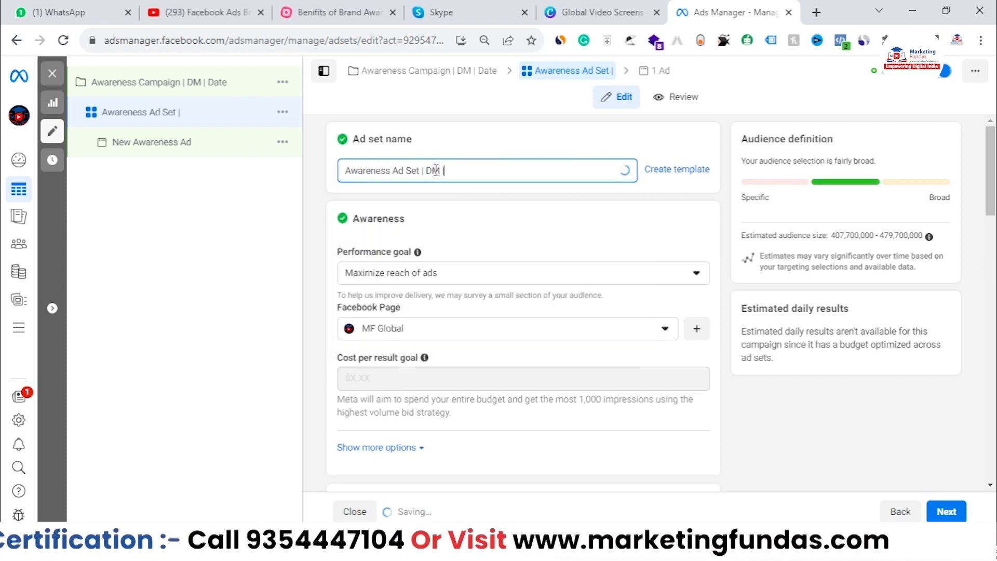
pyautogui.write(' Date')
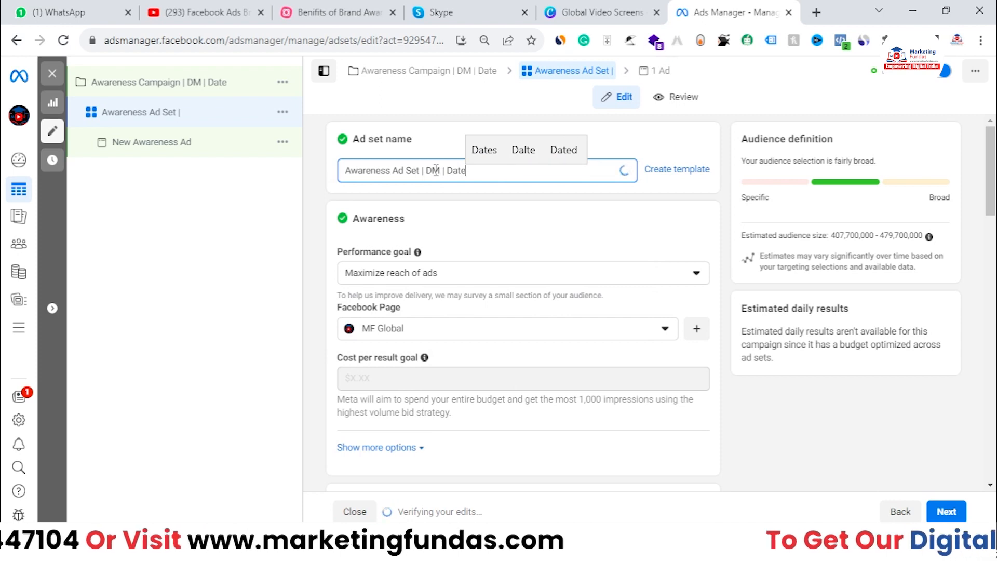
pyautogui.click(251, 269)
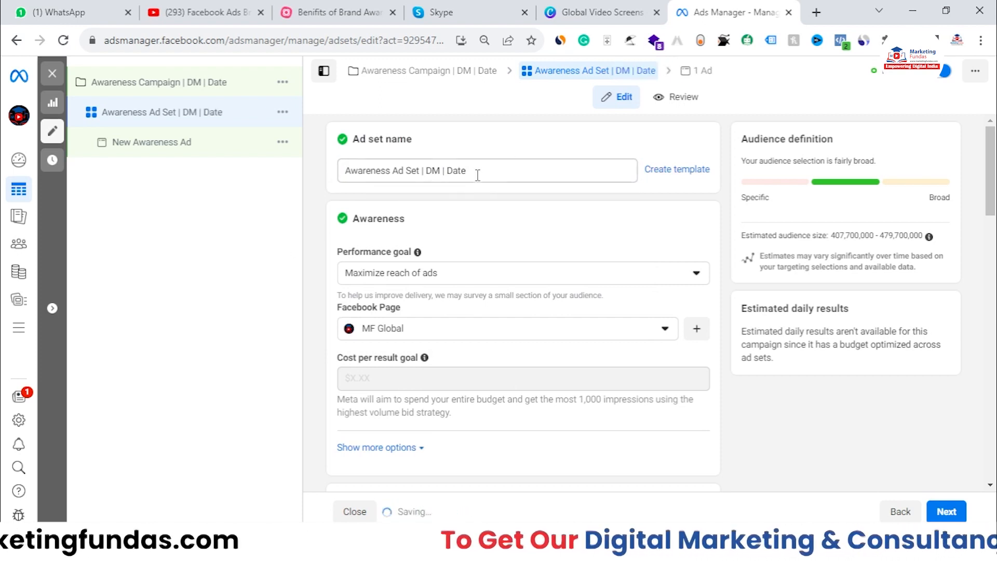
pyautogui.moveTo(476, 173); pyautogui.dragTo(345, 174)
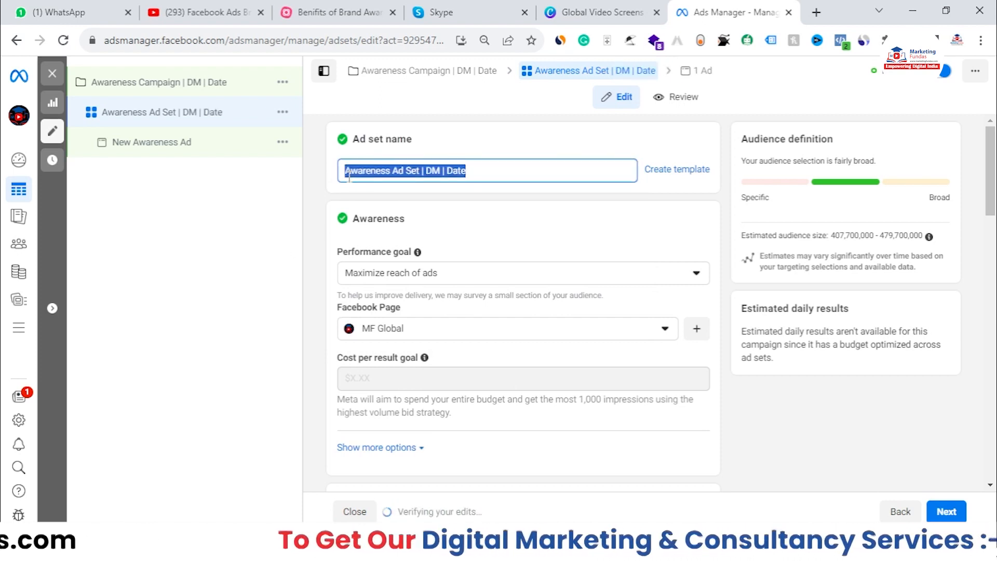
pyautogui.click(466, 171)
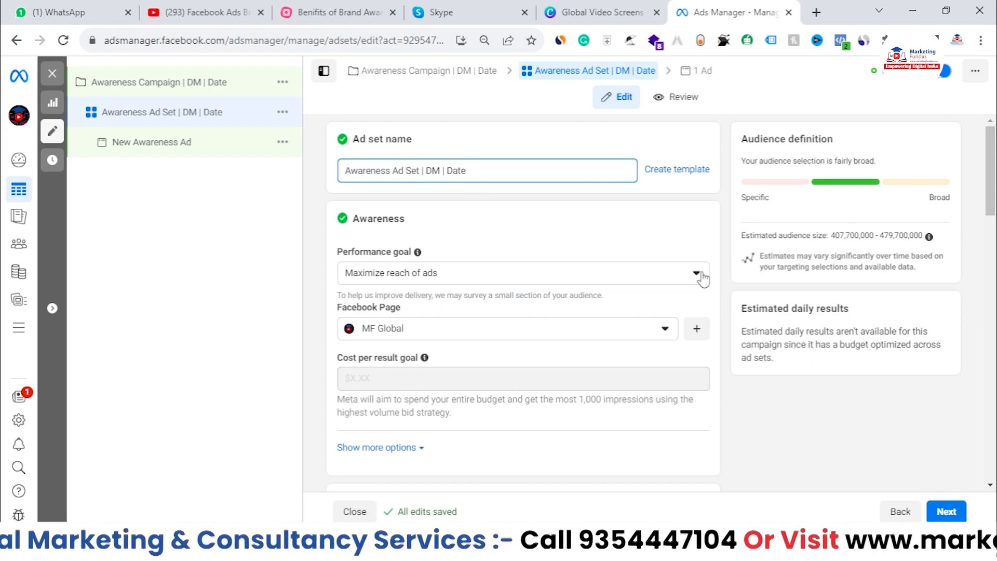
pyautogui.click(697, 219)
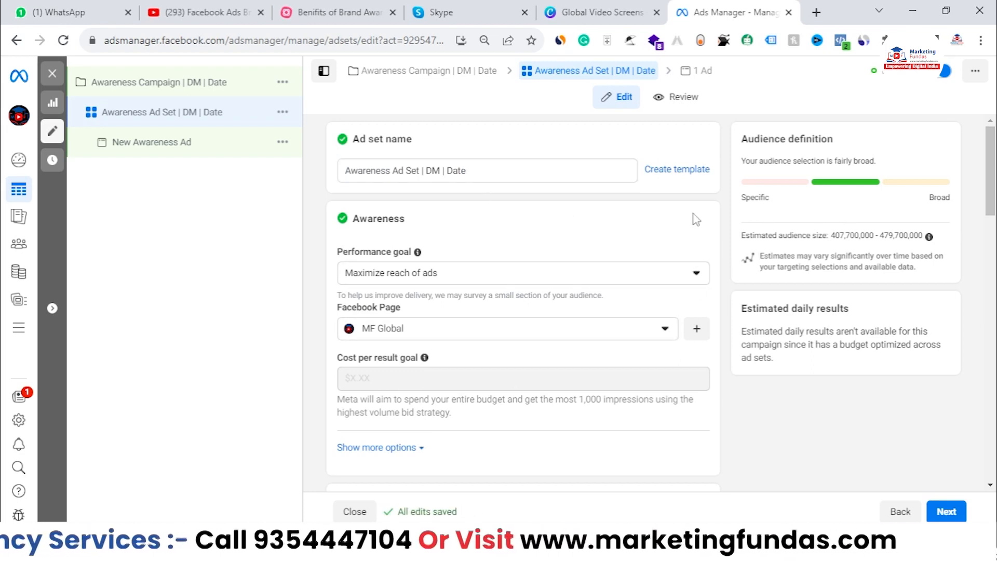
# Examine the performance goal choices for the ad set, expanding the video view goals below the awareness goals.
pyautogui.click(474, 278)
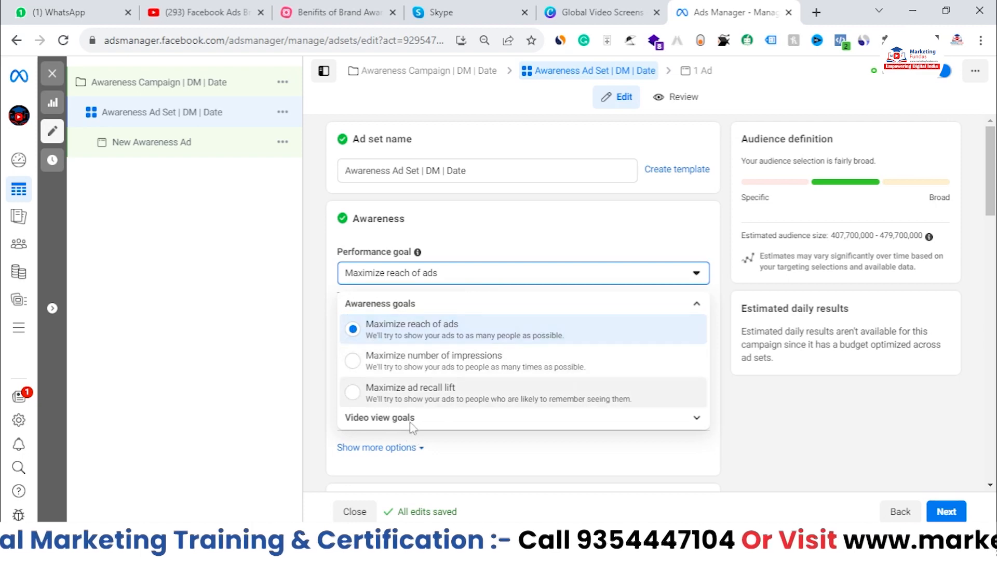
pyautogui.click(433, 418)
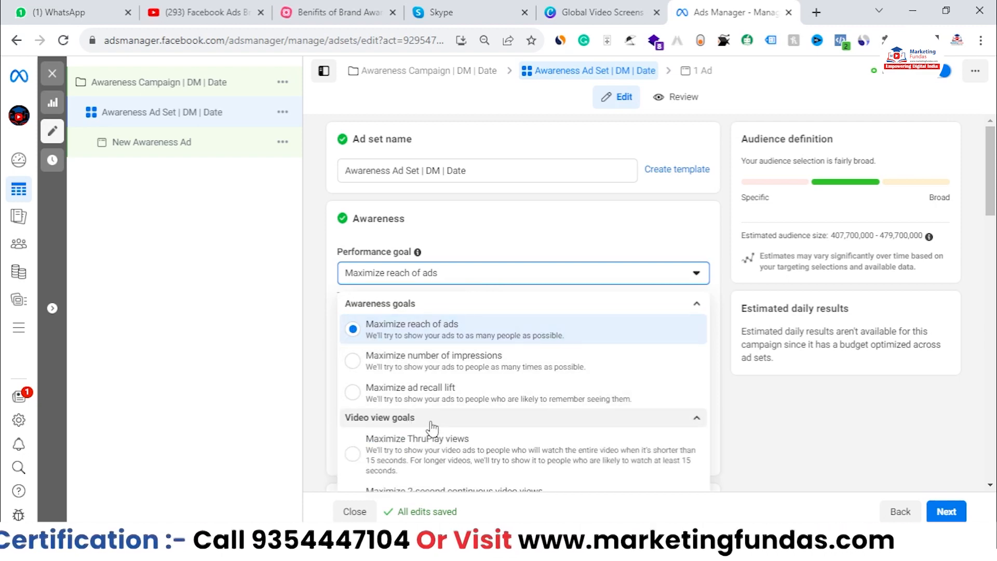
pyautogui.scroll(-3, 430, 431)
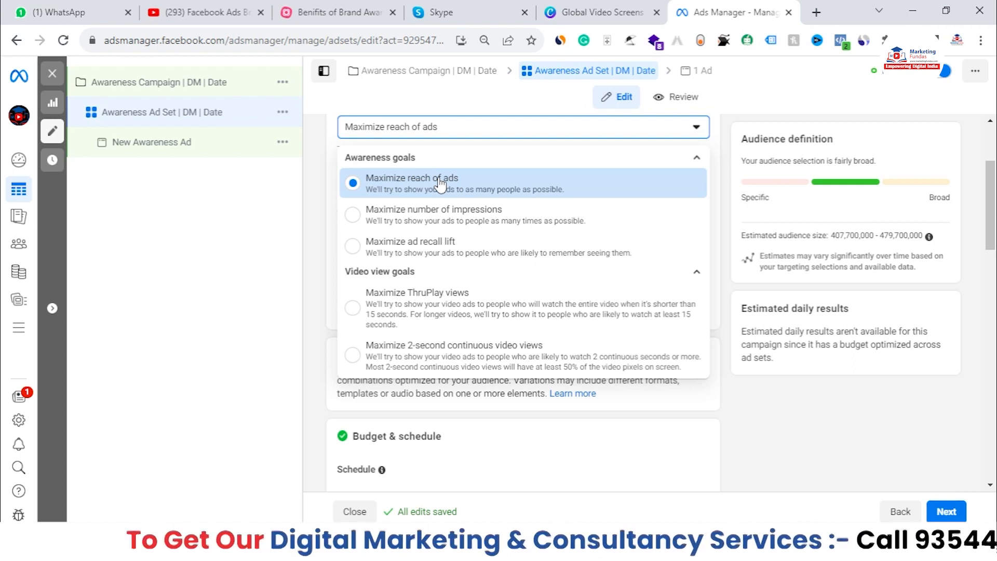
pyautogui.press('Tab')
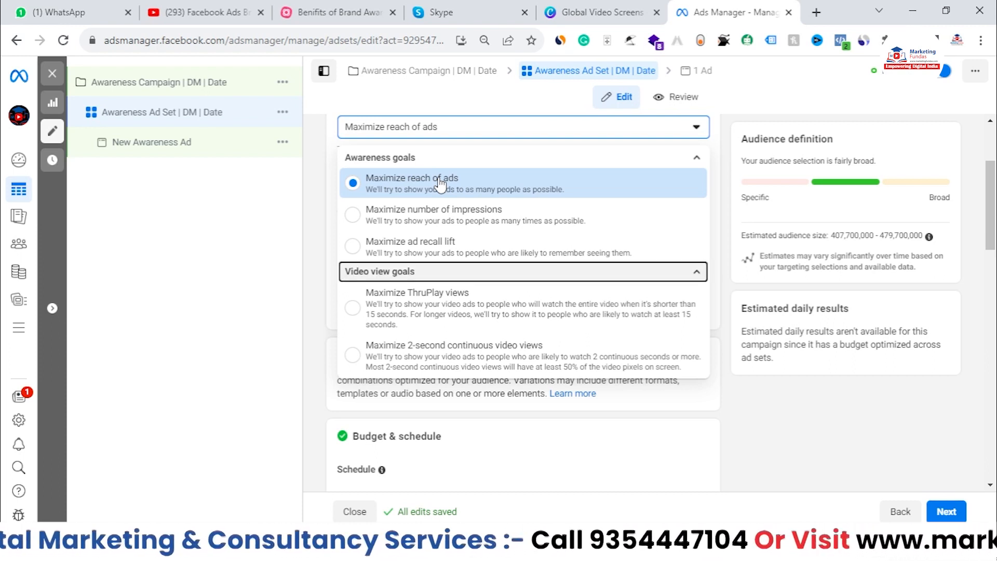
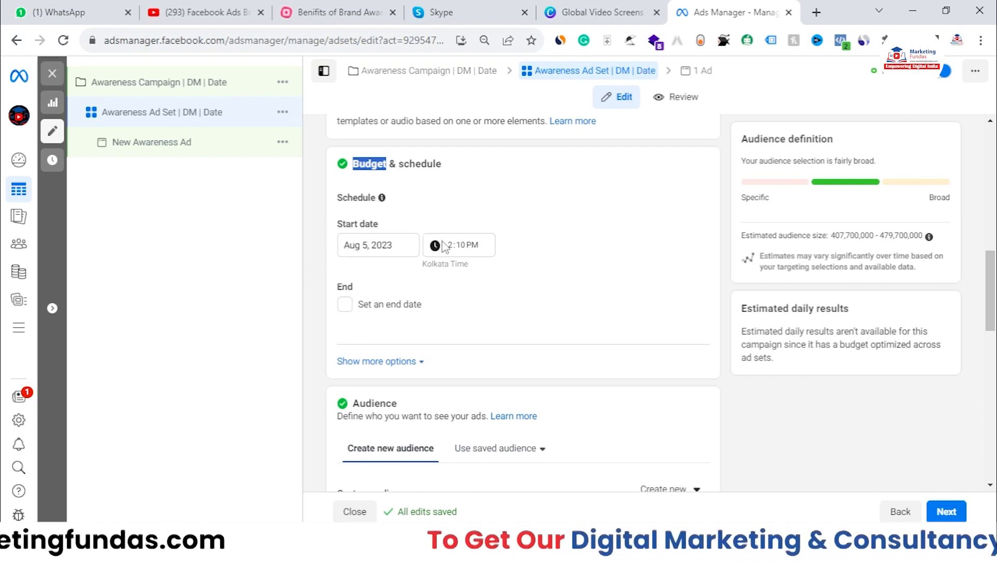
# Try out the ad set spending limits option in the additional budget and schedule settings.
pyautogui.click(410, 341)
pyautogui.scroll(-3, 410, 341)
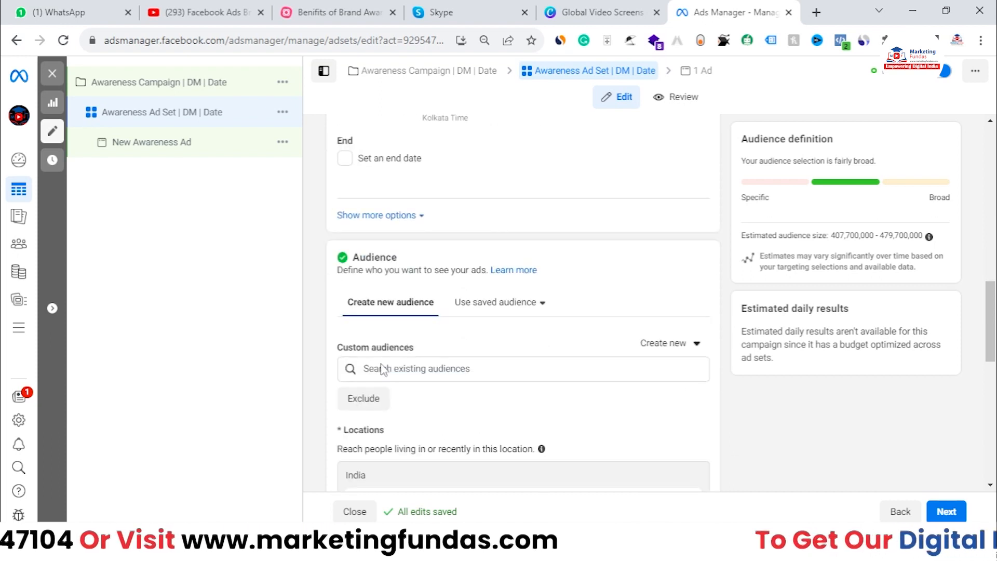
pyautogui.click(371, 219)
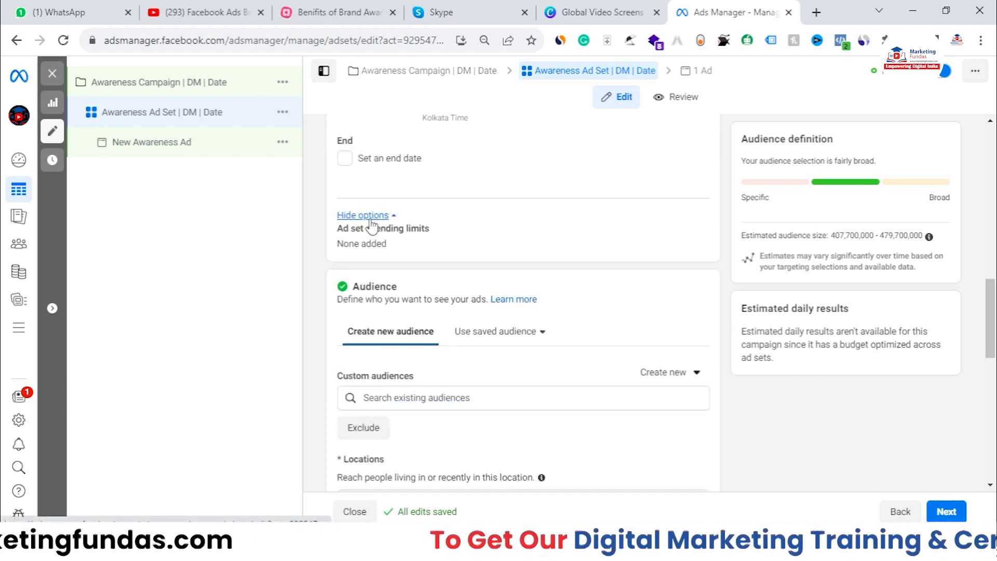
pyautogui.moveTo(339, 233); pyautogui.dragTo(441, 235)
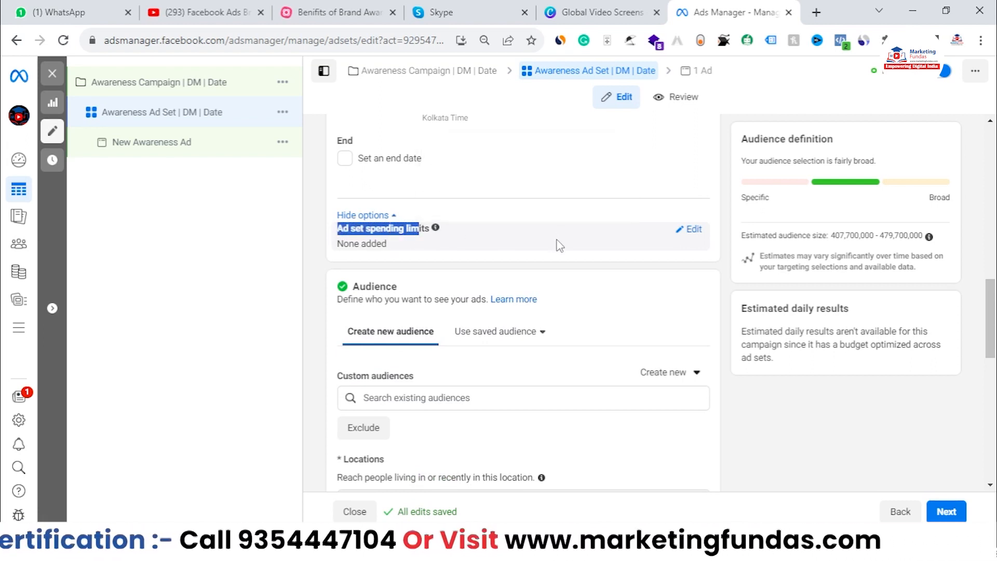
pyautogui.scroll(1, 666, 245)
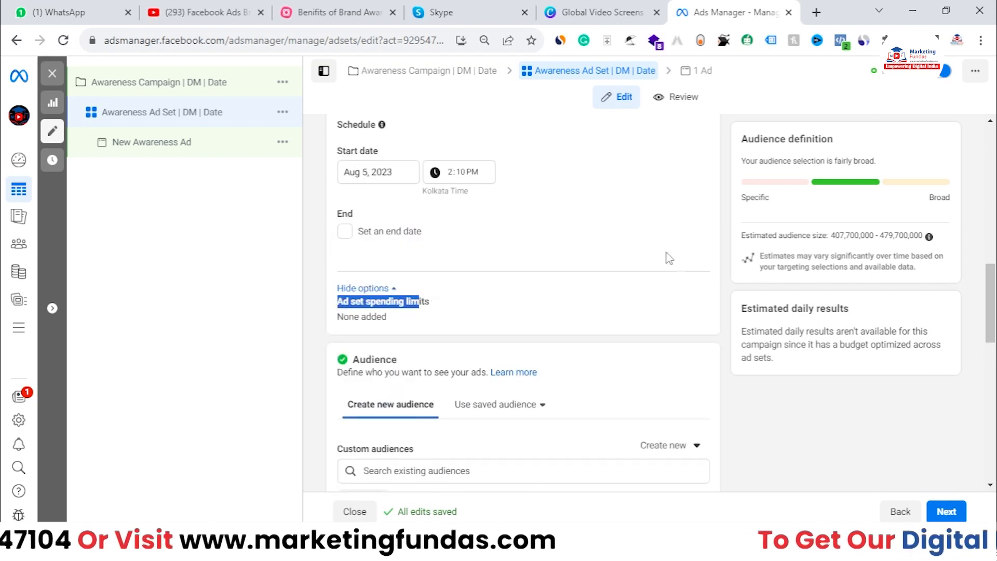
pyautogui.click(694, 304)
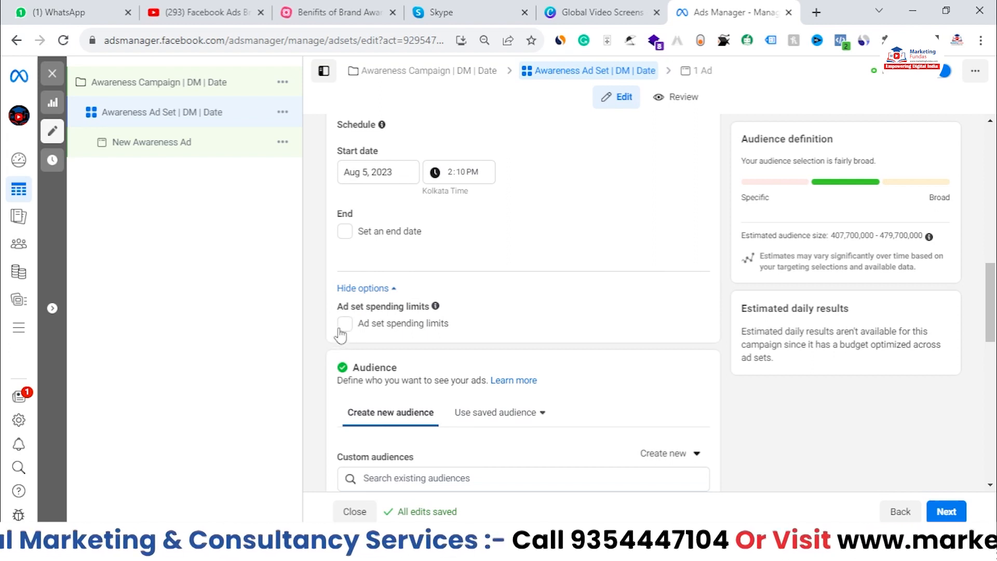
pyautogui.click(345, 324)
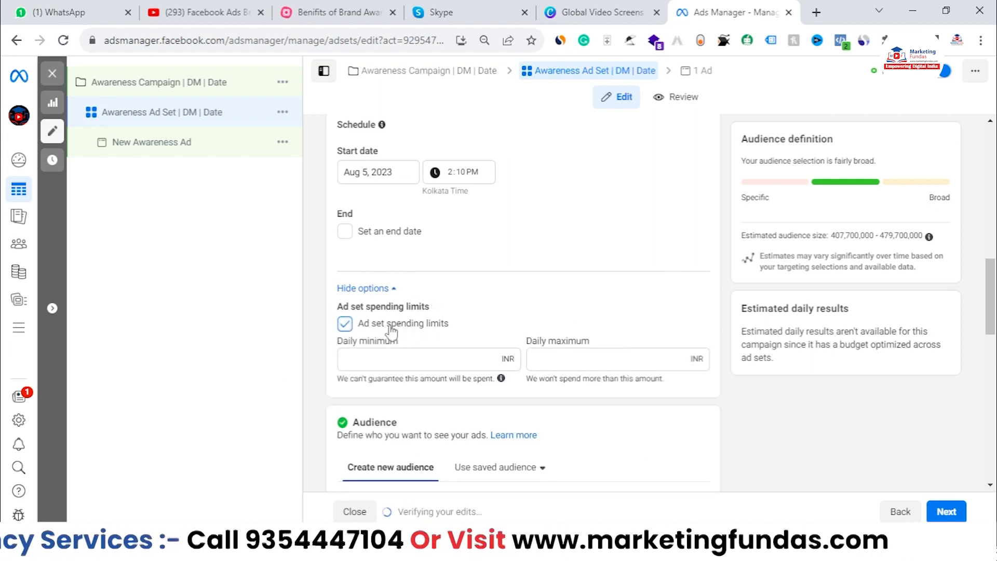
pyautogui.click(345, 324)
pyautogui.click(358, 289)
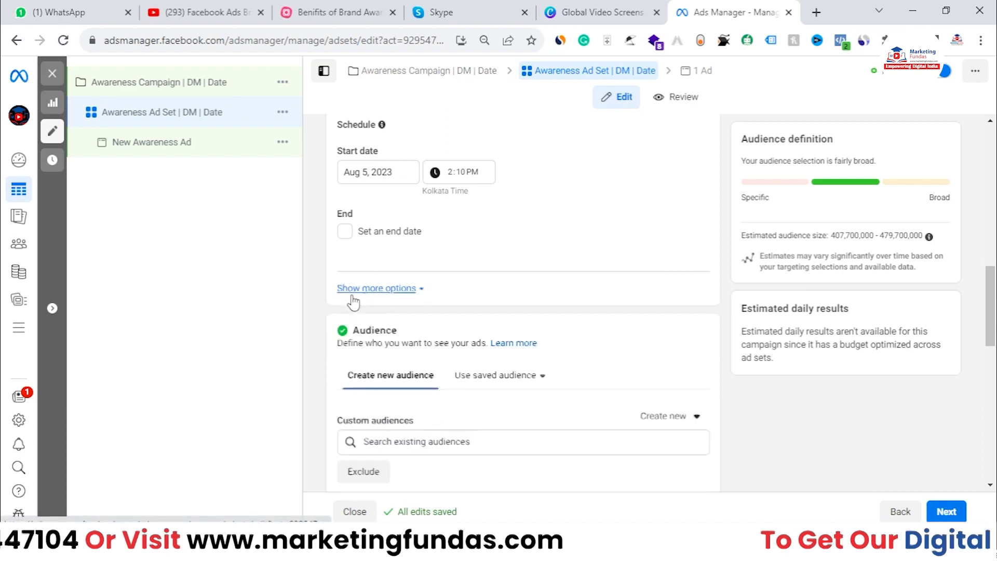
# Browse the existing lookalike and custom audiences and examine the audience types available for creating a new one.
pyautogui.scroll(-2, 379, 321)
pyautogui.scroll(-1, 379, 321)
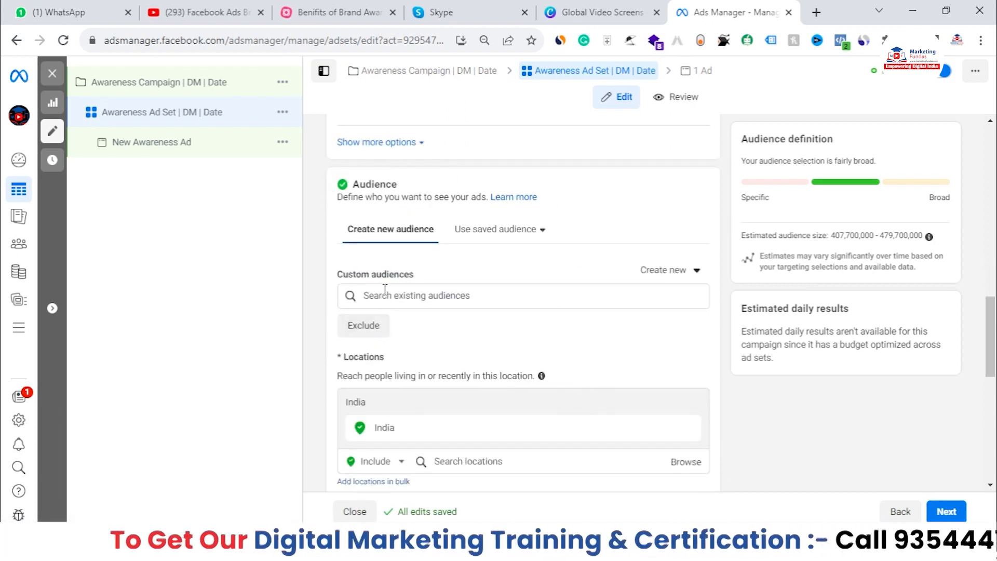
pyautogui.click(493, 290)
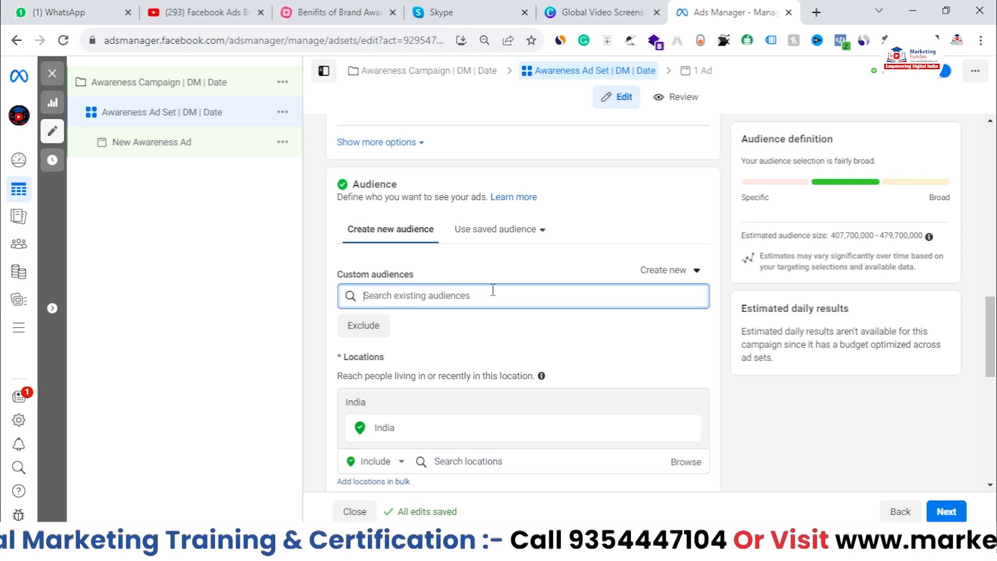
pyautogui.write('"')
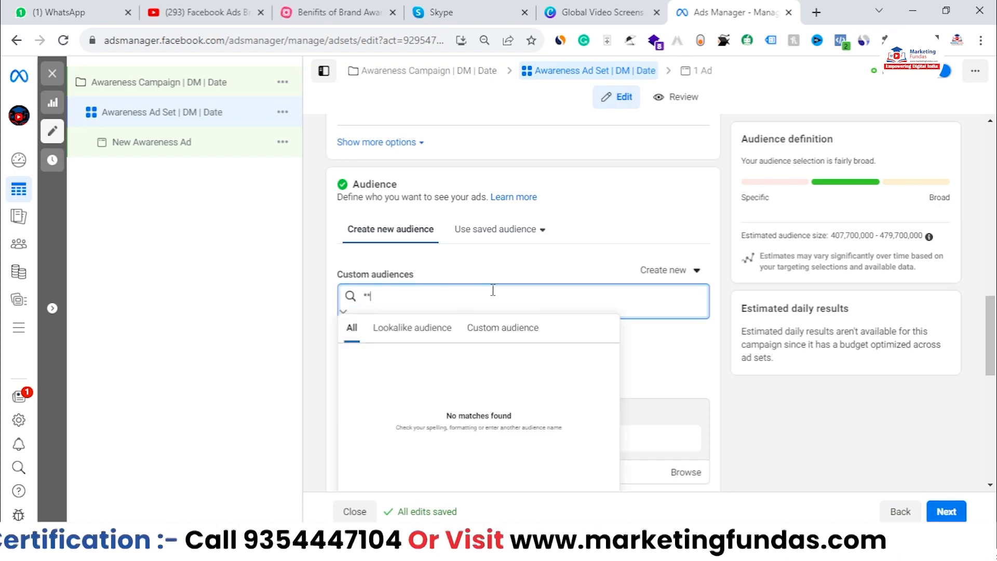
pyautogui.press('BackSpace')
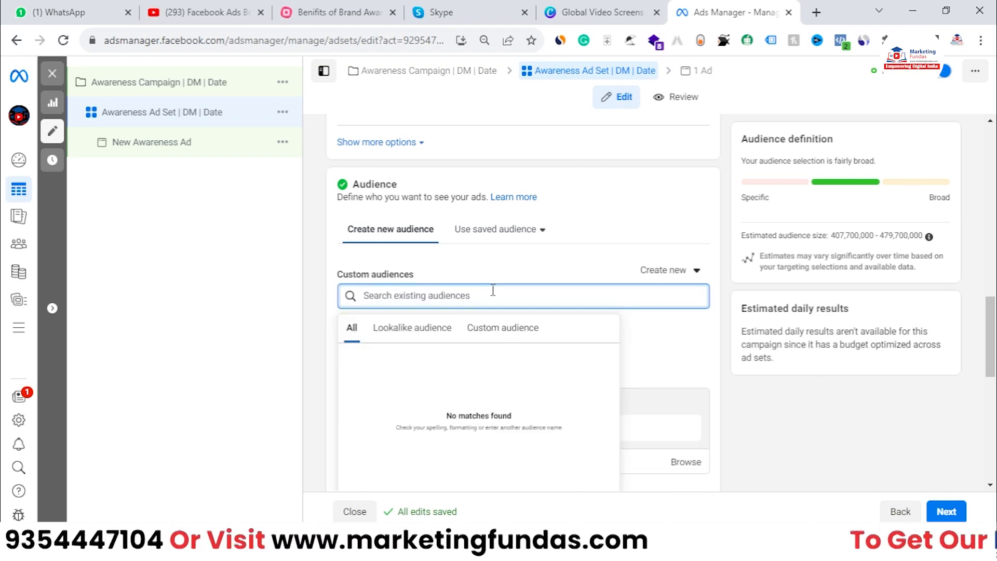
pyautogui.click(412, 328)
pyautogui.click(496, 333)
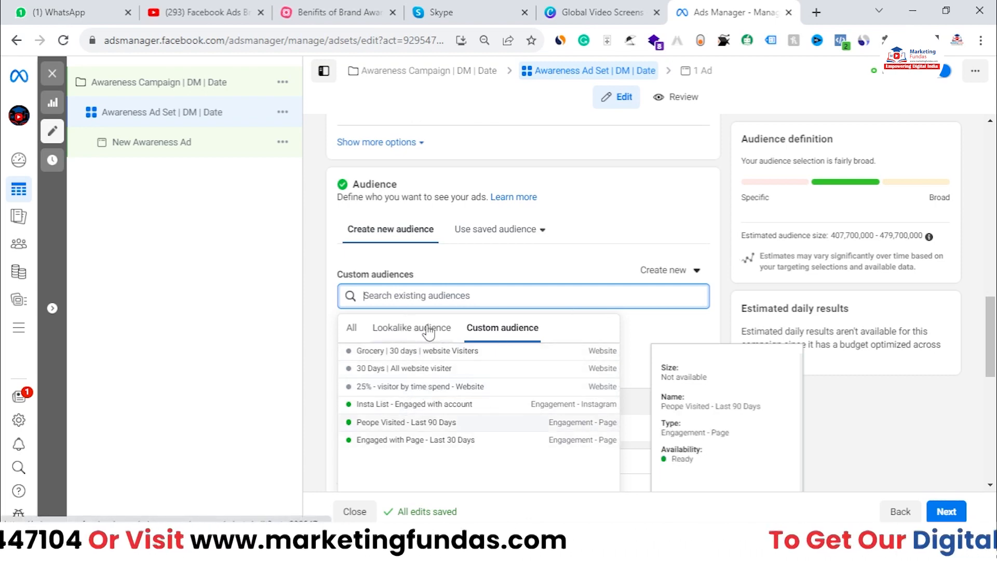
pyautogui.click(727, 264)
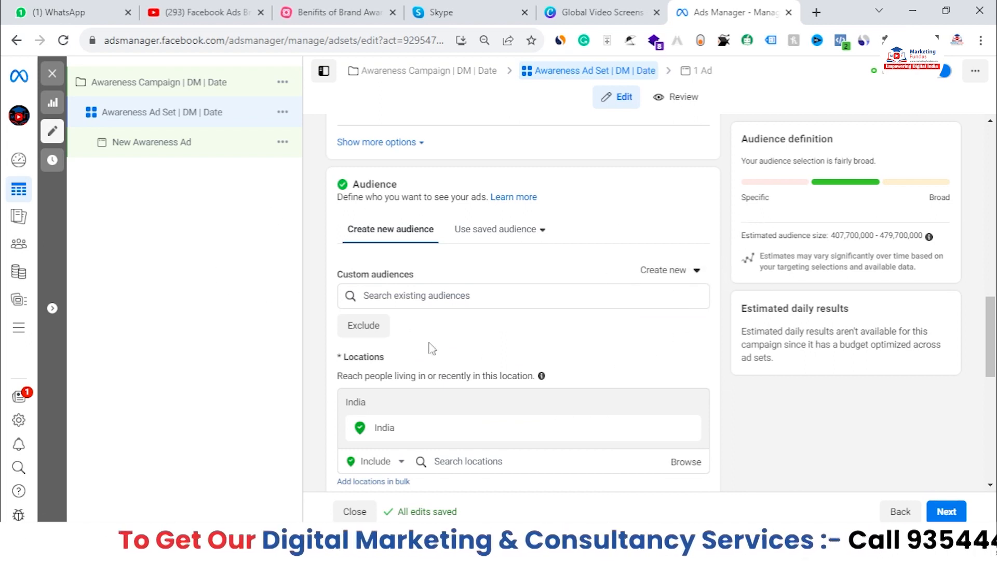
pyautogui.click(694, 270)
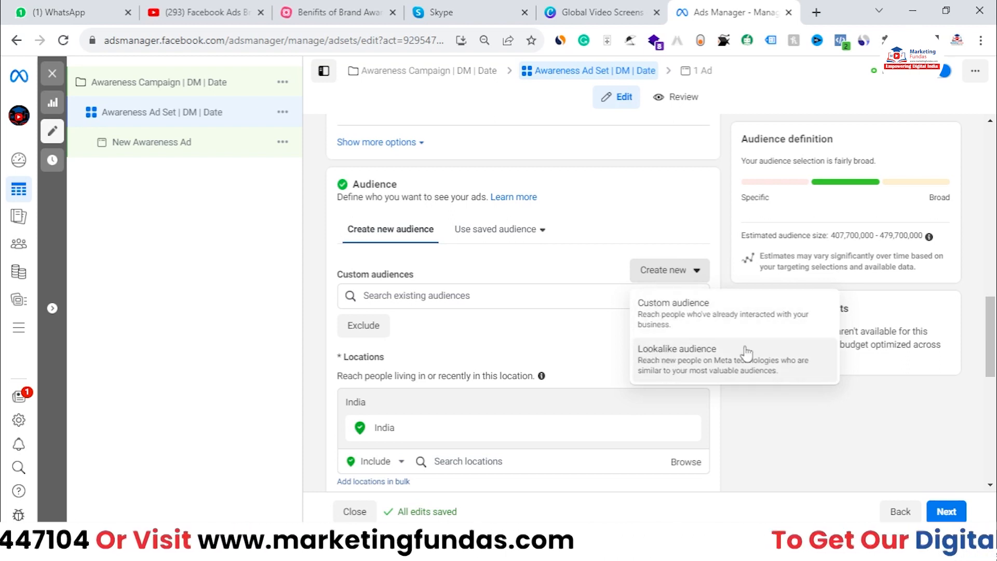
pyautogui.click(701, 262)
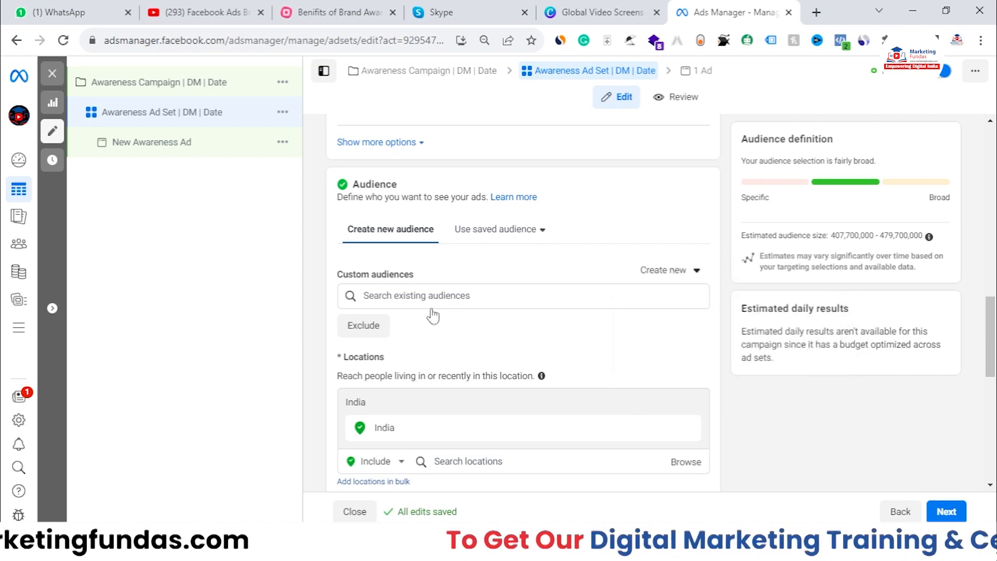
# Add an exclusion condition to the ad set's custom audiences.
pyautogui.scroll(-1, 349, 316)
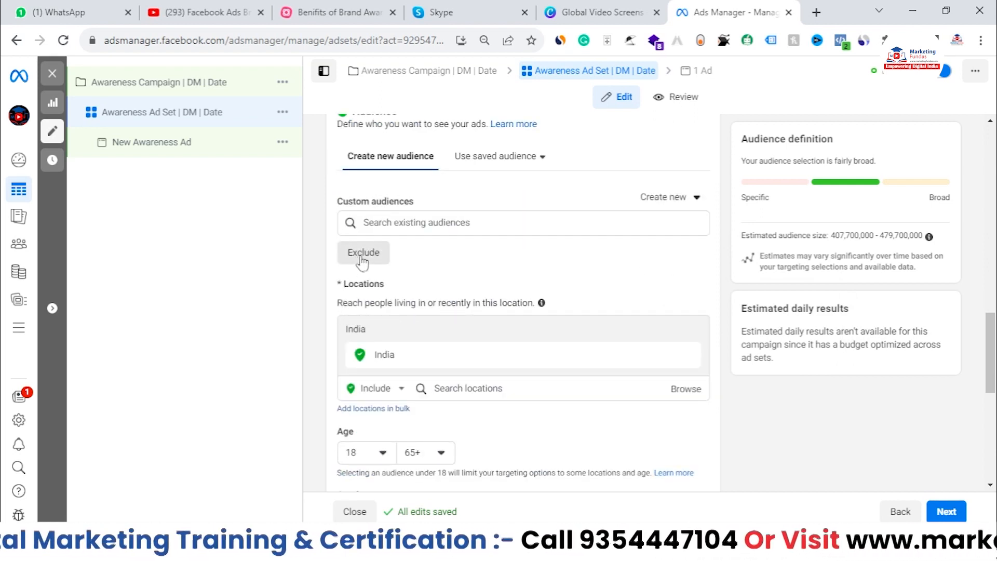
pyautogui.click(384, 265)
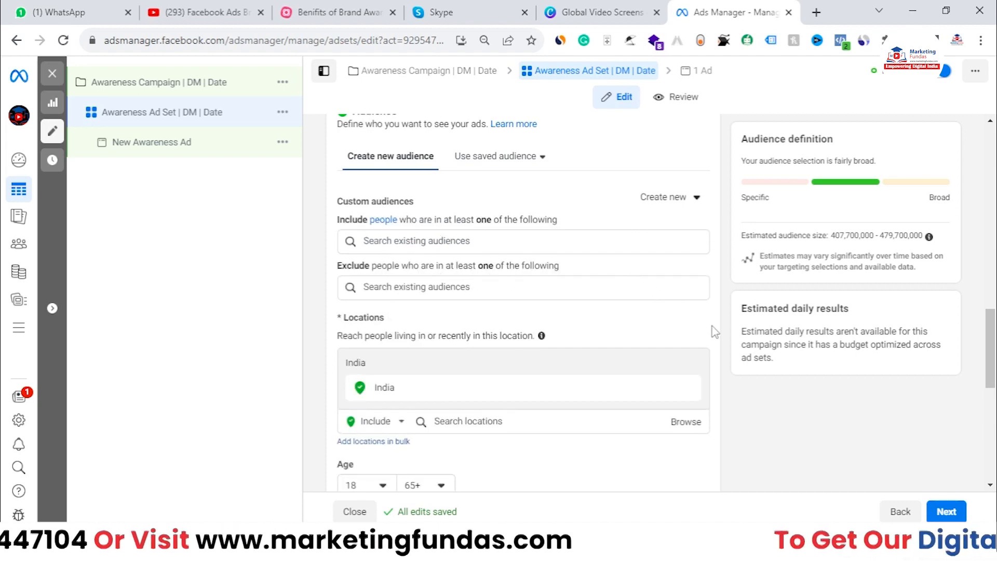
# Switch the location condition in the ad set's audience to Exclude.
pyautogui.scroll(-3, 712, 333)
pyautogui.scroll(2, 675, 324)
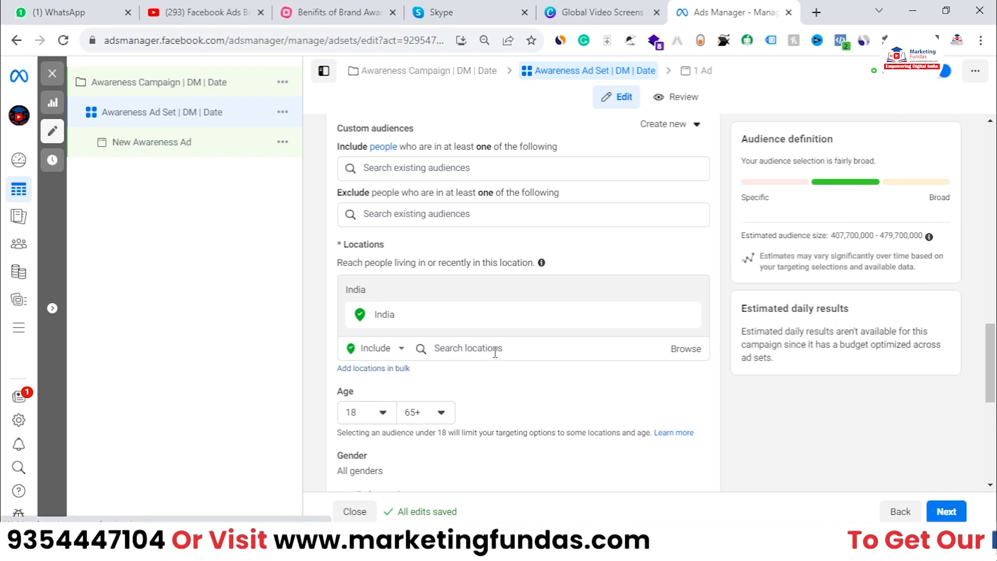
pyautogui.click(517, 349)
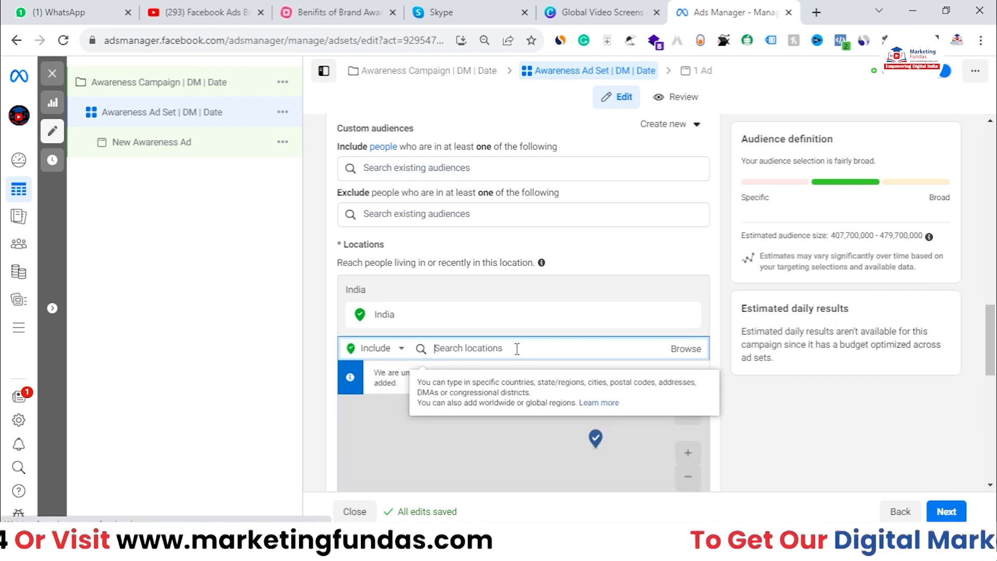
pyautogui.click(720, 362)
pyautogui.scroll(-3, 719, 363)
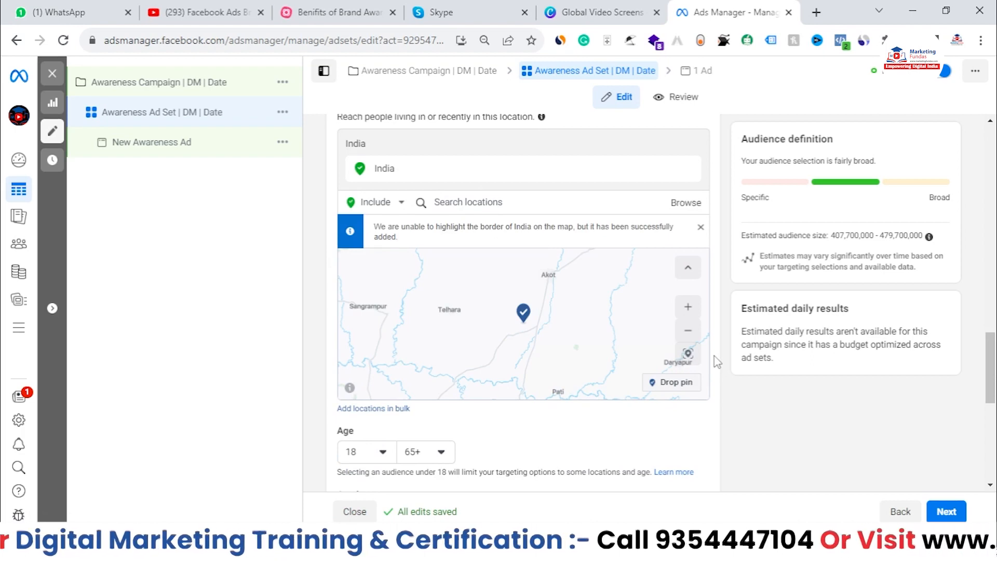
pyautogui.click(398, 204)
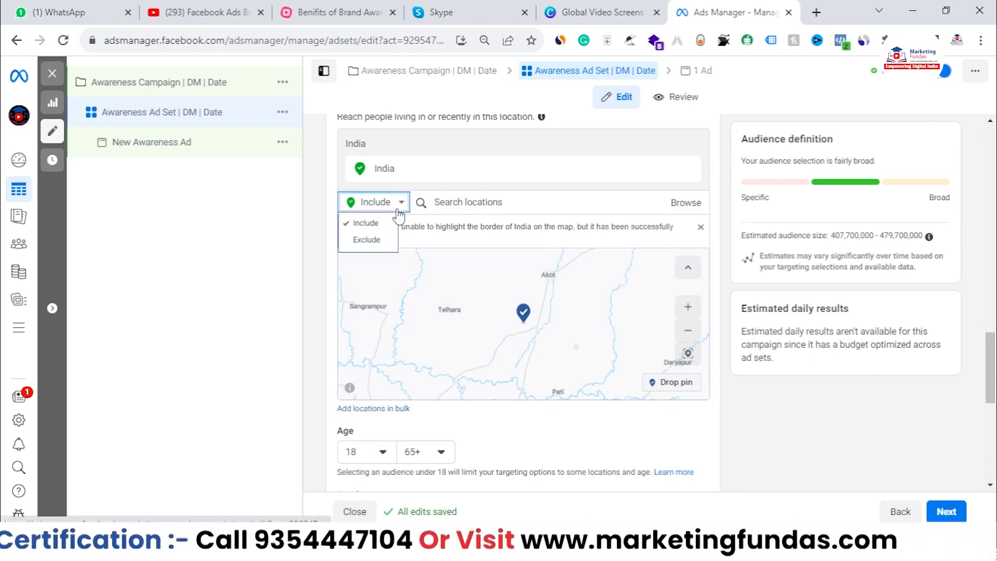
pyautogui.click(379, 242)
pyautogui.click(373, 210)
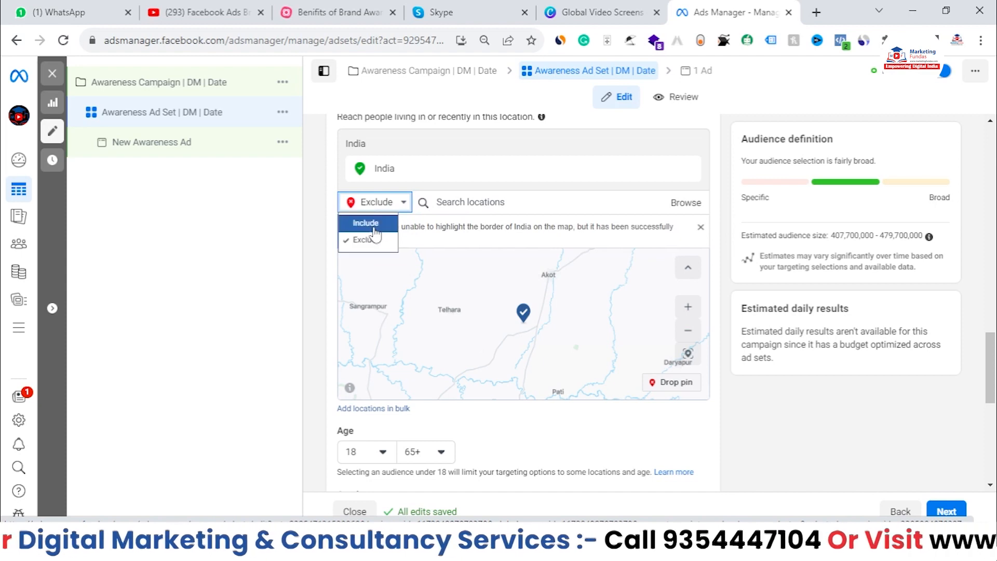
pyautogui.click(365, 224)
pyautogui.click(376, 201)
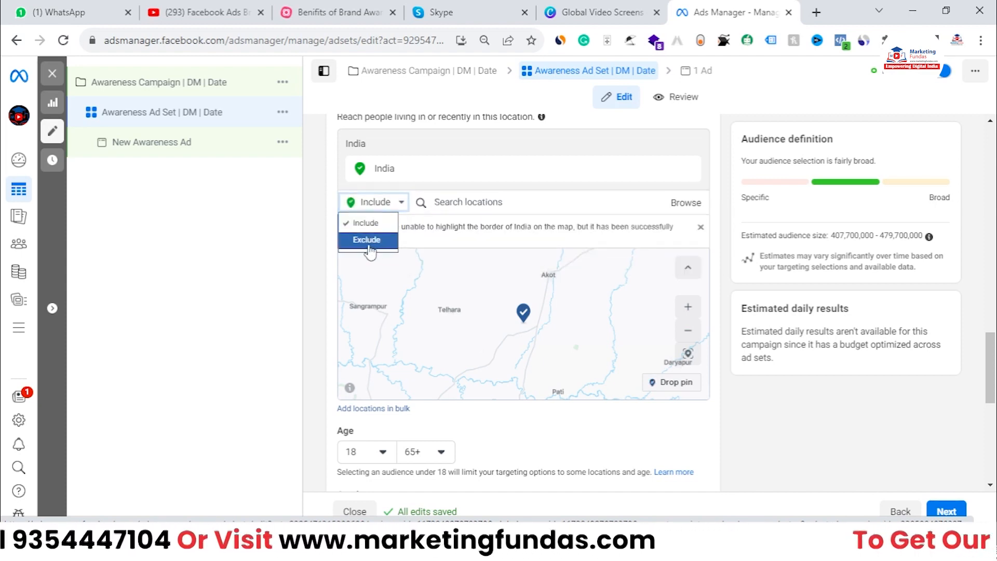
pyautogui.click(370, 242)
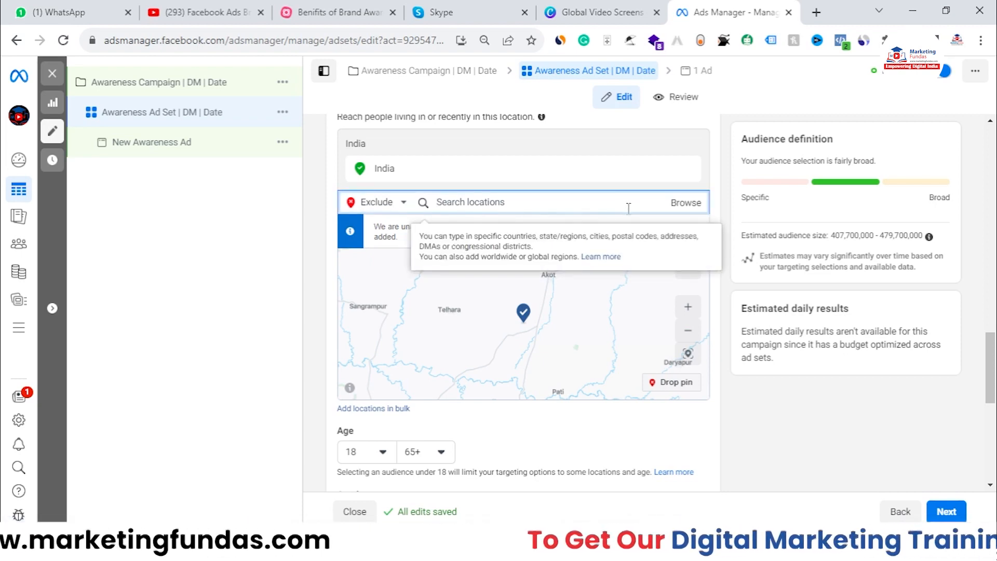
pyautogui.scroll(-2, 533, 384)
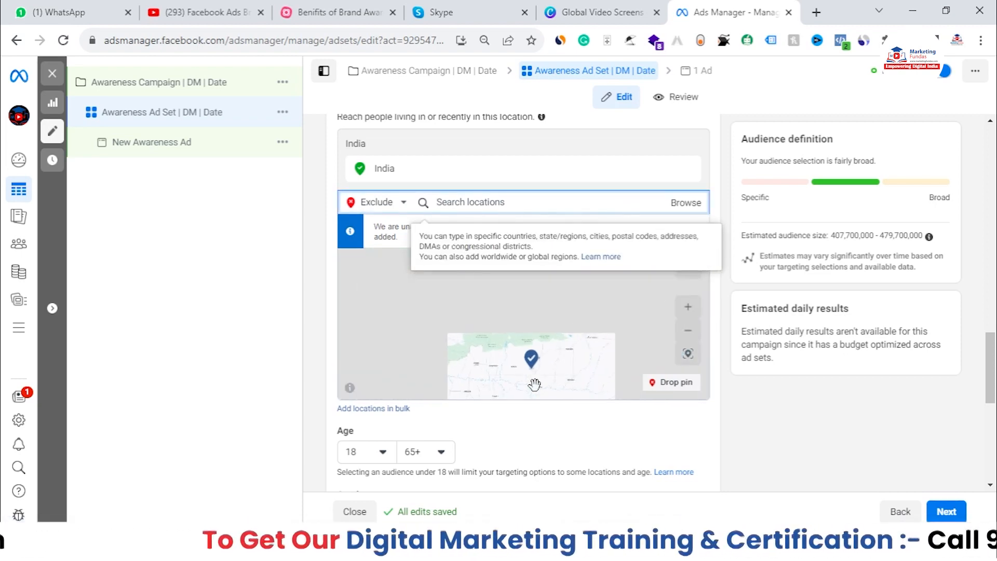
# Try an audience age range of 30 to 60.
pyautogui.scroll(-3, 359, 283)
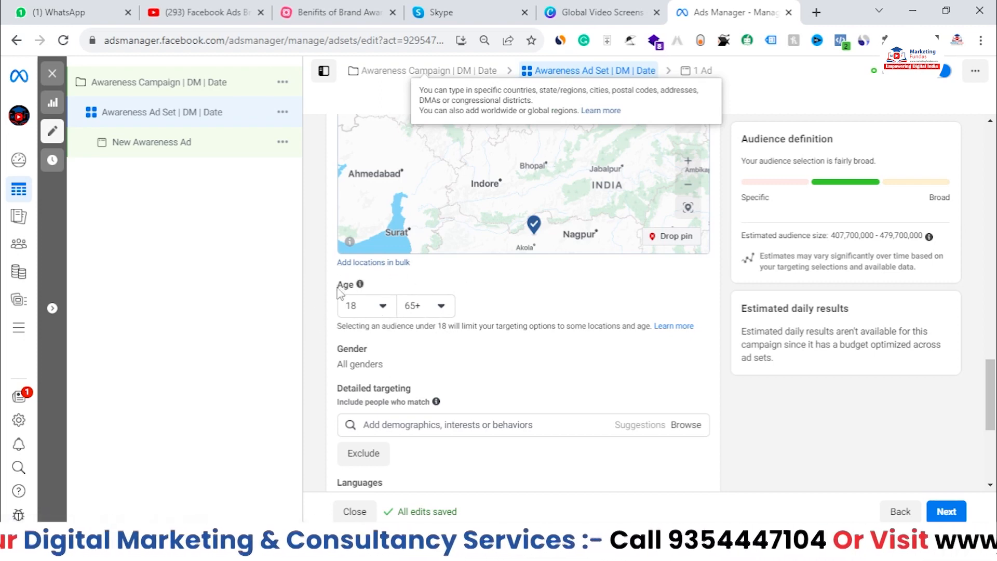
pyautogui.click(383, 306)
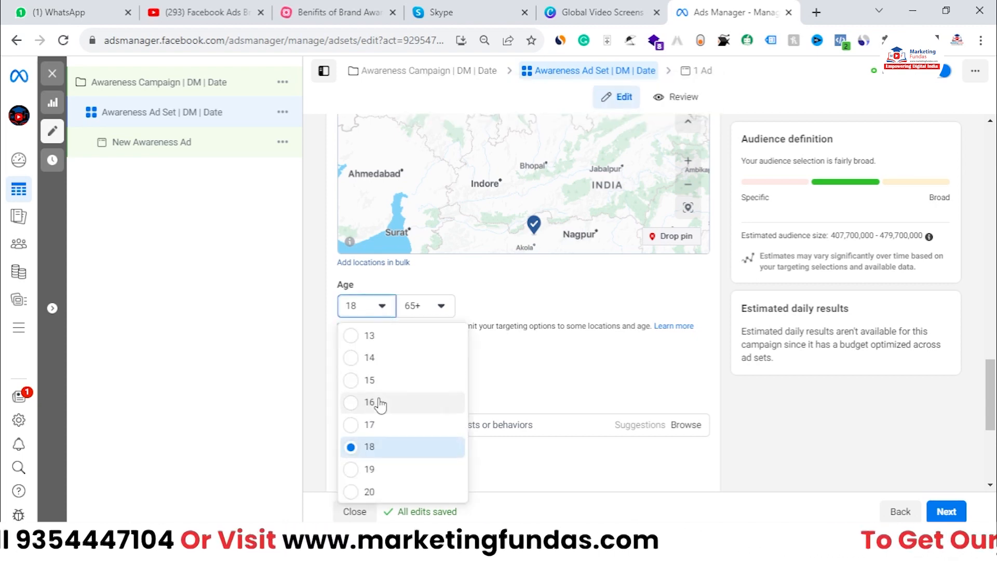
pyautogui.scroll(-4, 379, 404)
pyautogui.scroll(-5, 381, 406)
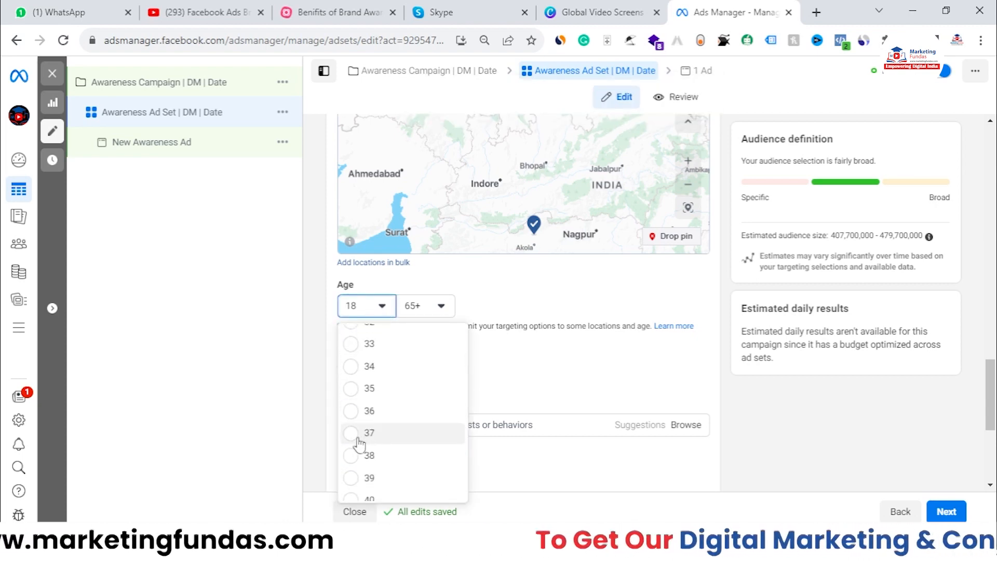
pyautogui.scroll(3, 363, 359)
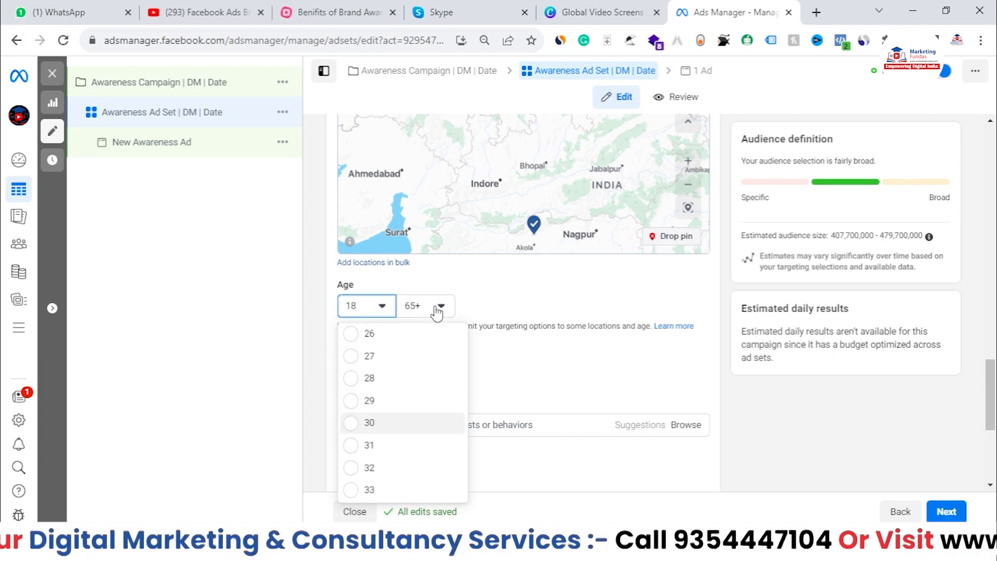
pyautogui.click(358, 422)
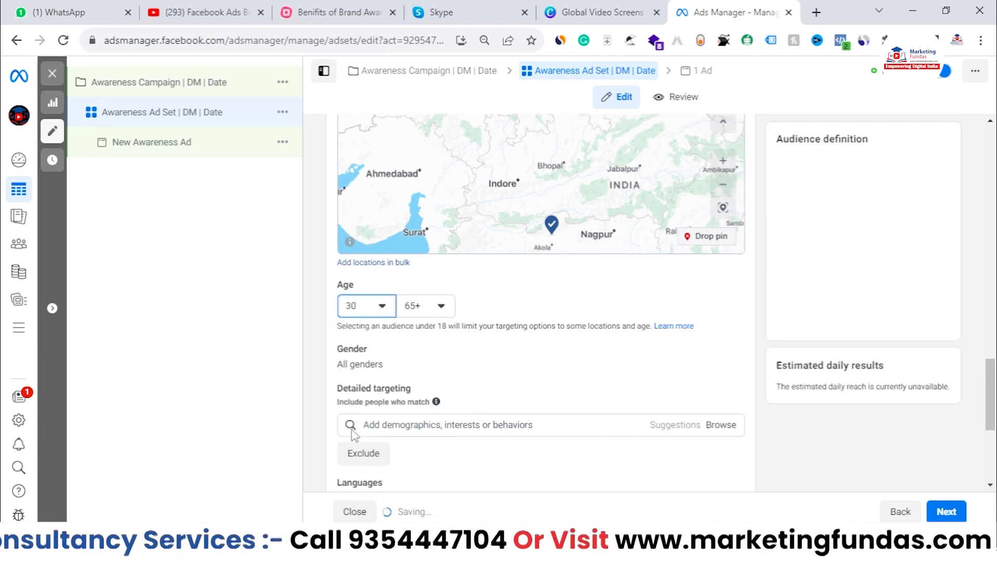
pyautogui.click(423, 311)
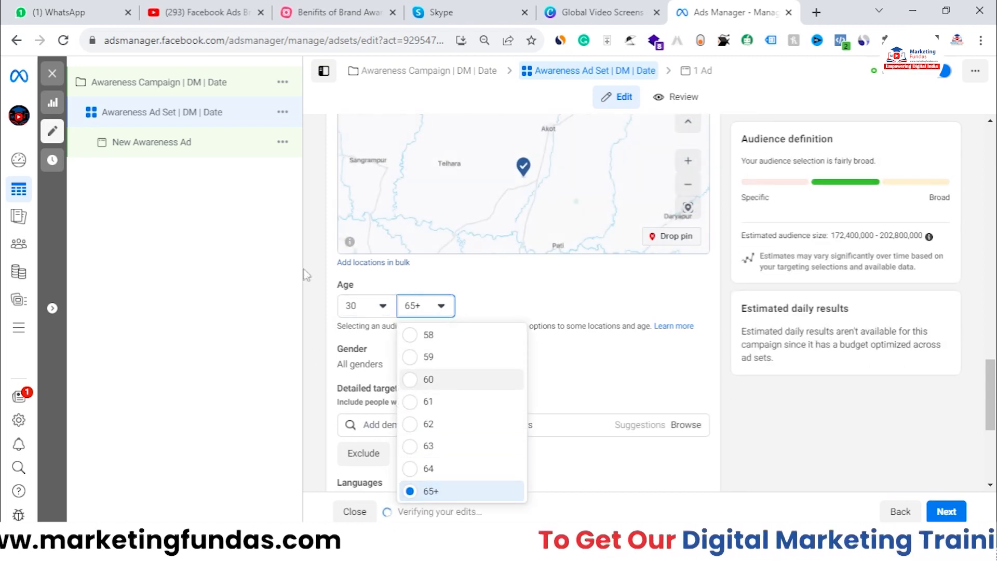
pyautogui.click(415, 380)
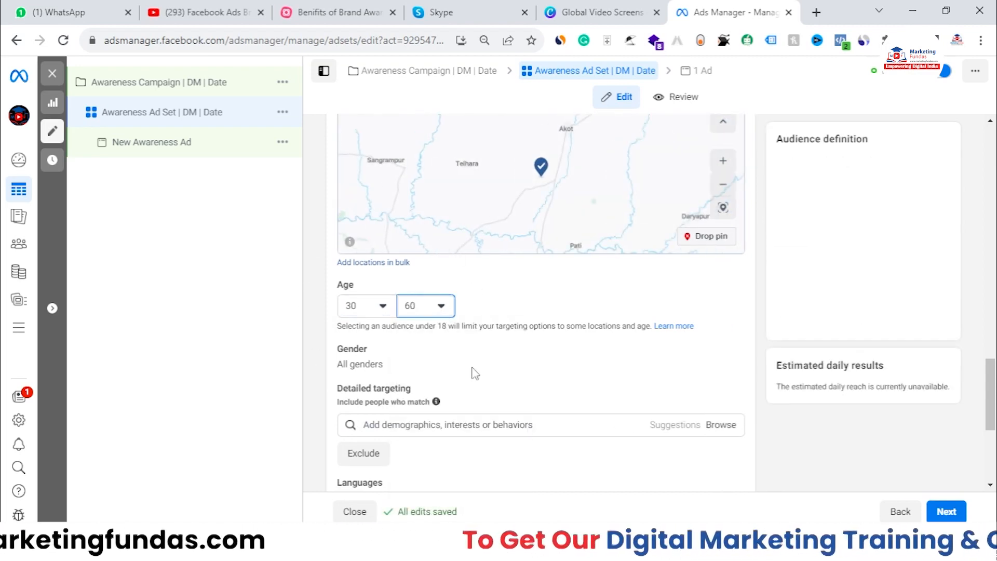
# Set the audience's age range to 18 to 35.
pyautogui.click(383, 310)
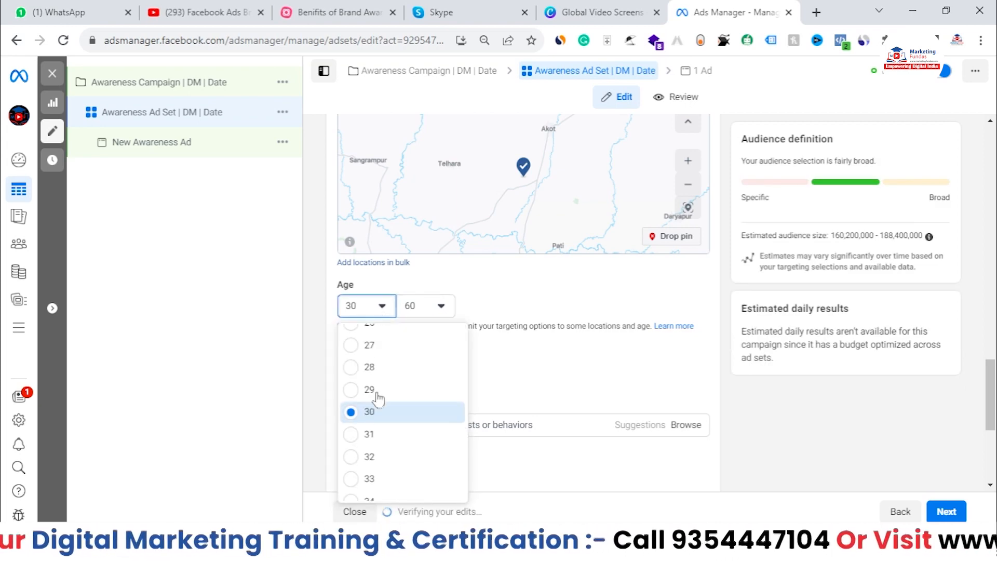
pyautogui.scroll(3, 369, 412)
pyautogui.scroll(3, 369, 415)
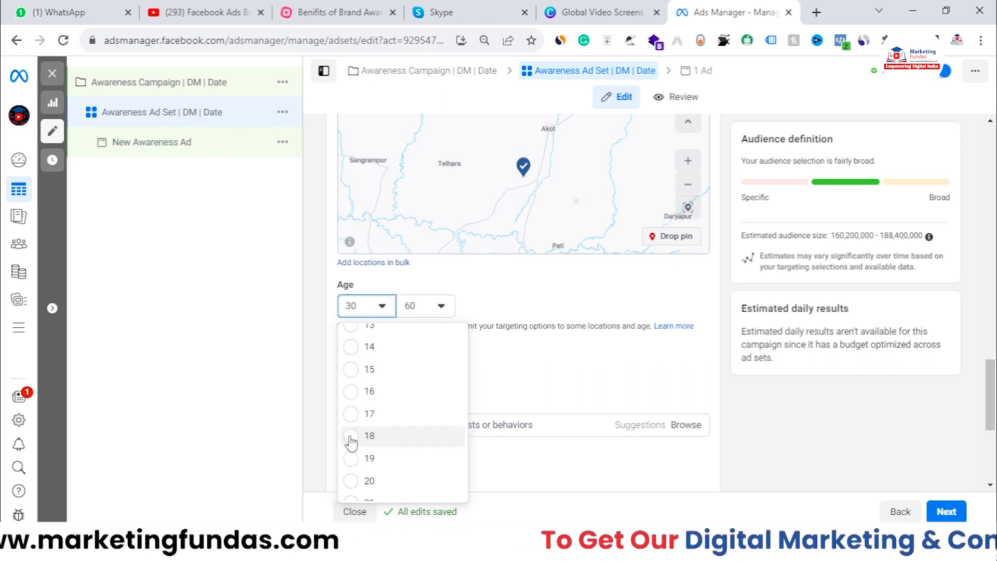
pyautogui.click(351, 443)
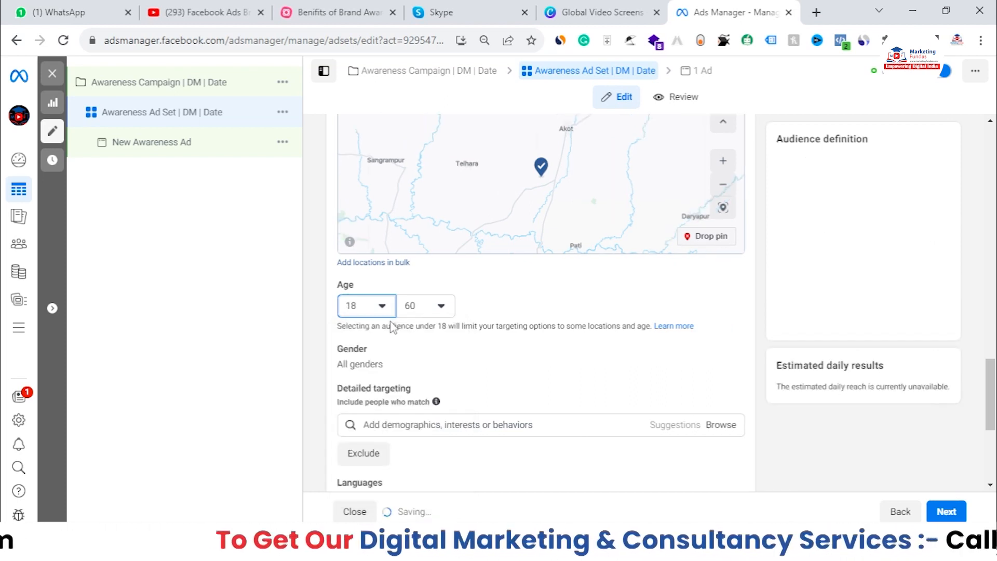
pyautogui.click(440, 308)
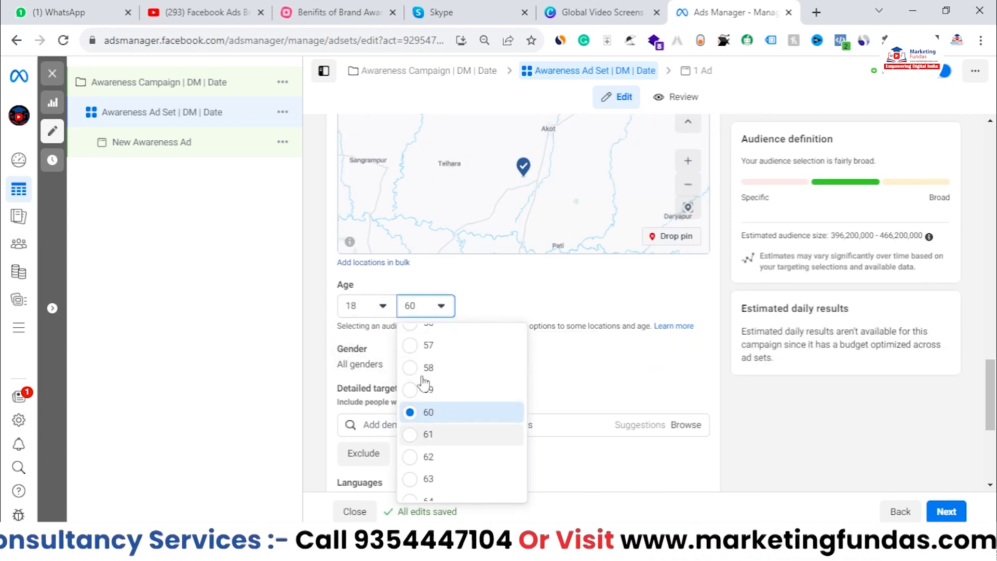
pyautogui.scroll(3, 424, 383)
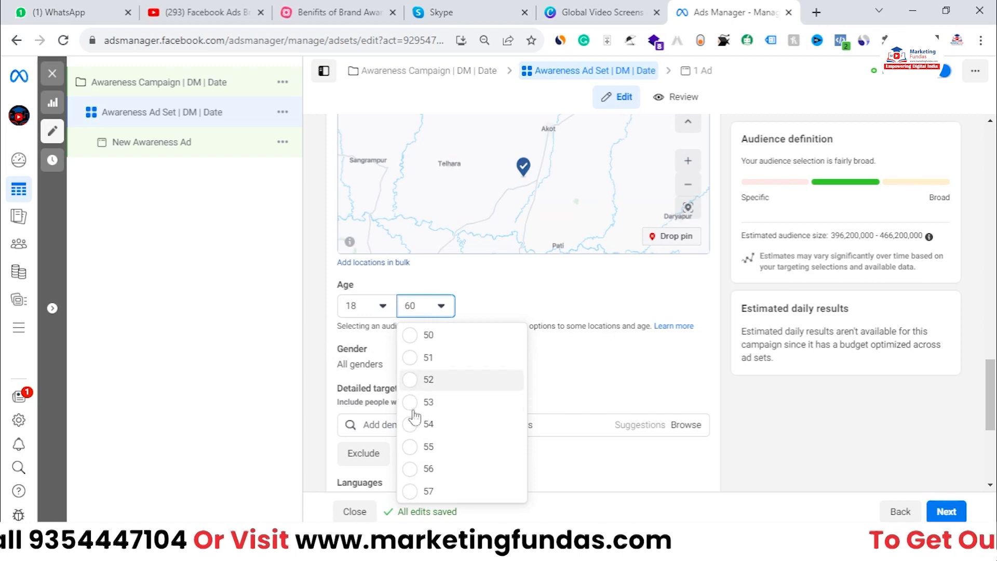
pyautogui.scroll(8, 411, 446)
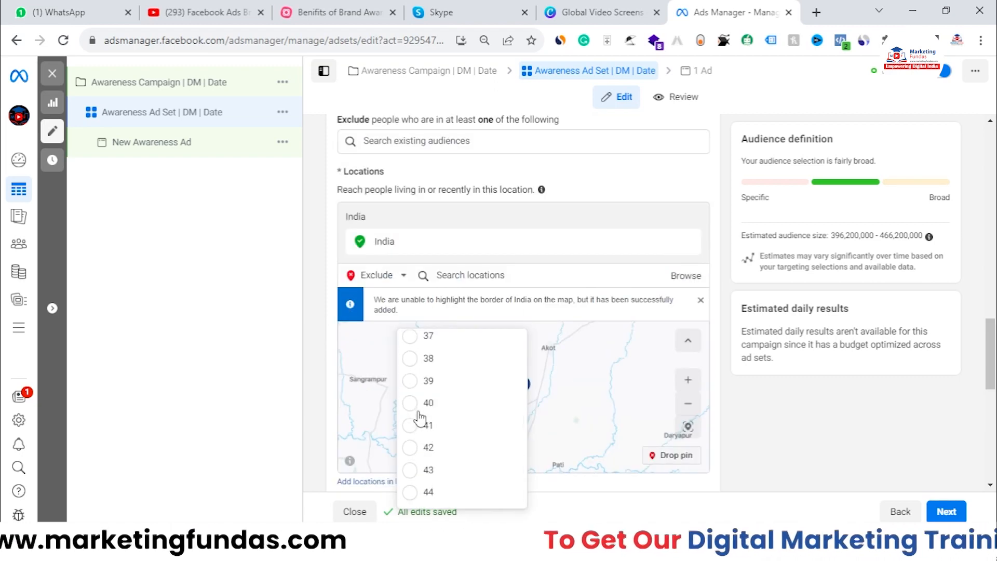
pyautogui.scroll(3, 413, 395)
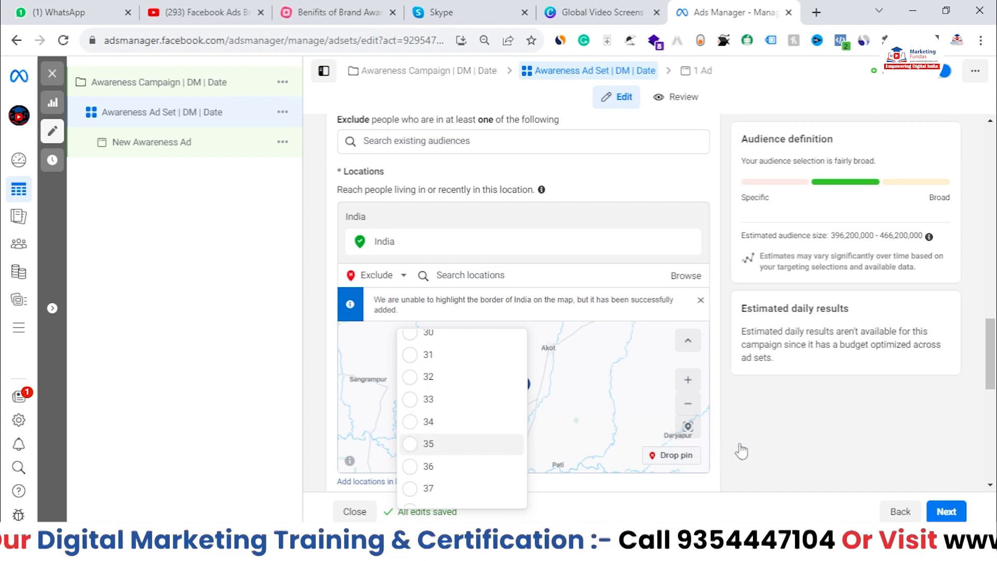
pyautogui.scroll(-9, 743, 451)
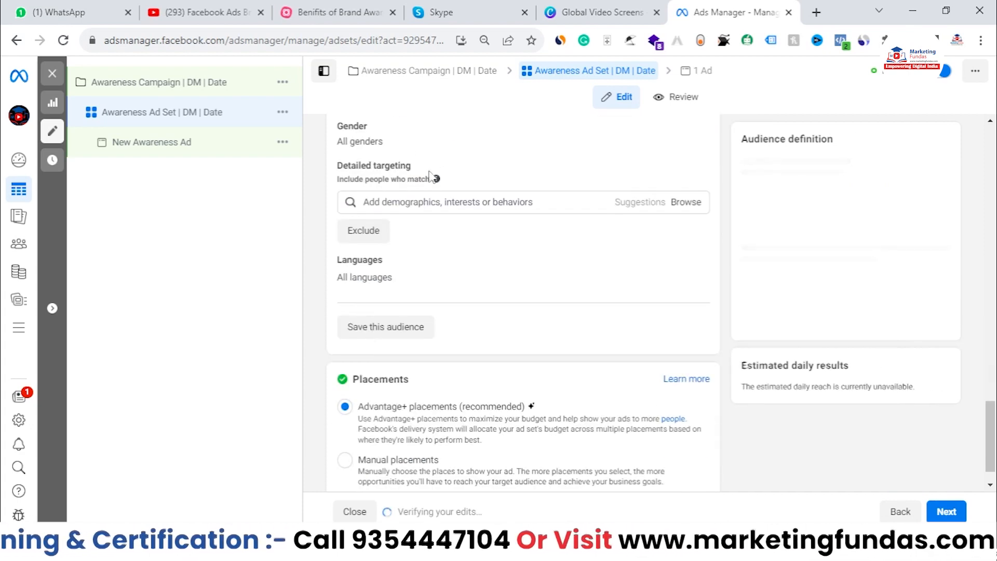
# Open the audience's gender selection for editing.
pyautogui.scroll(1, 453, 238)
pyautogui.scroll(1, 454, 237)
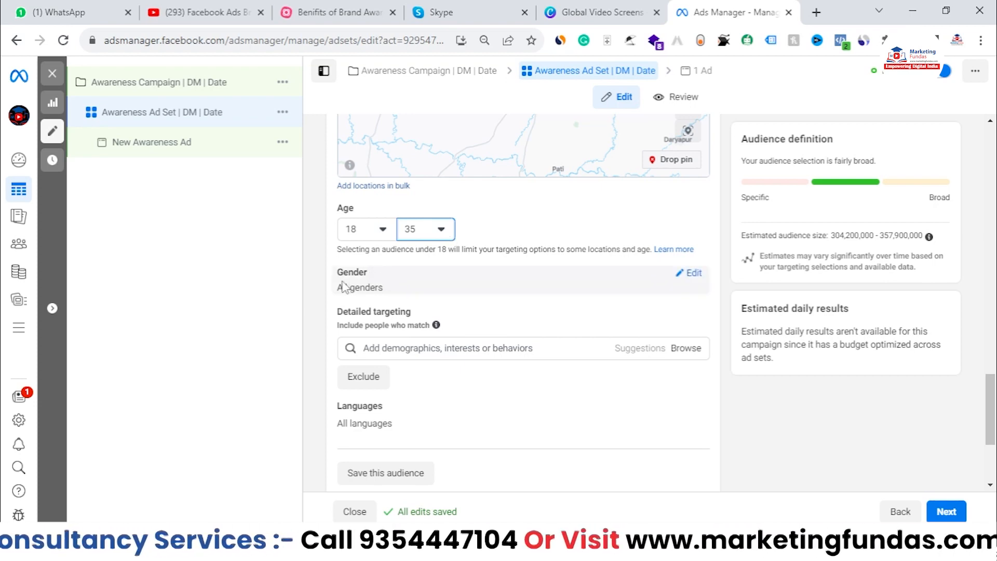
pyautogui.moveTo(339, 274); pyautogui.dragTo(688, 273)
pyautogui.click(687, 273)
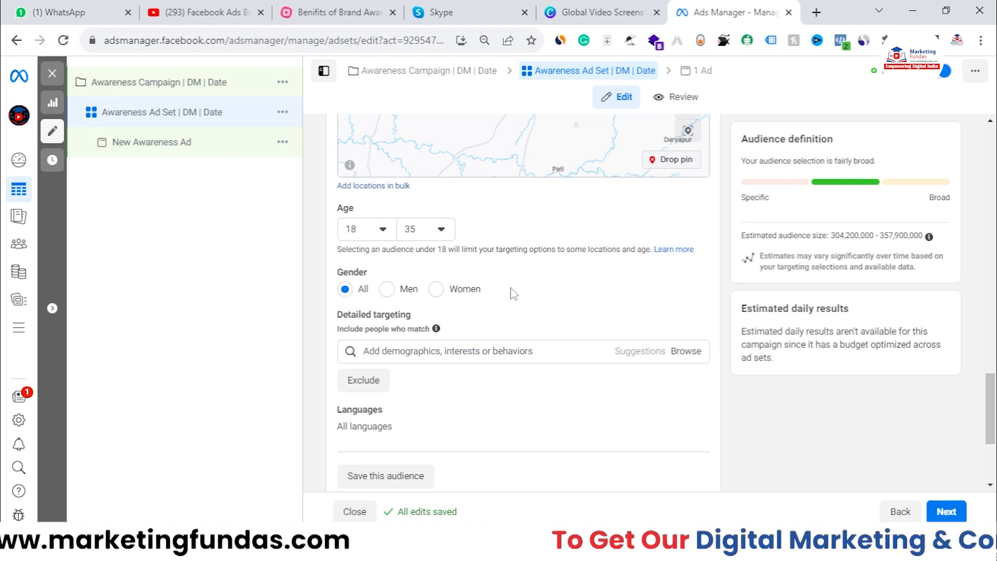
# Browse the demographics, interests and behaviors categories of detailed targeting and check the audience's language setting.
pyautogui.moveTo(344, 314); pyautogui.dragTo(417, 315)
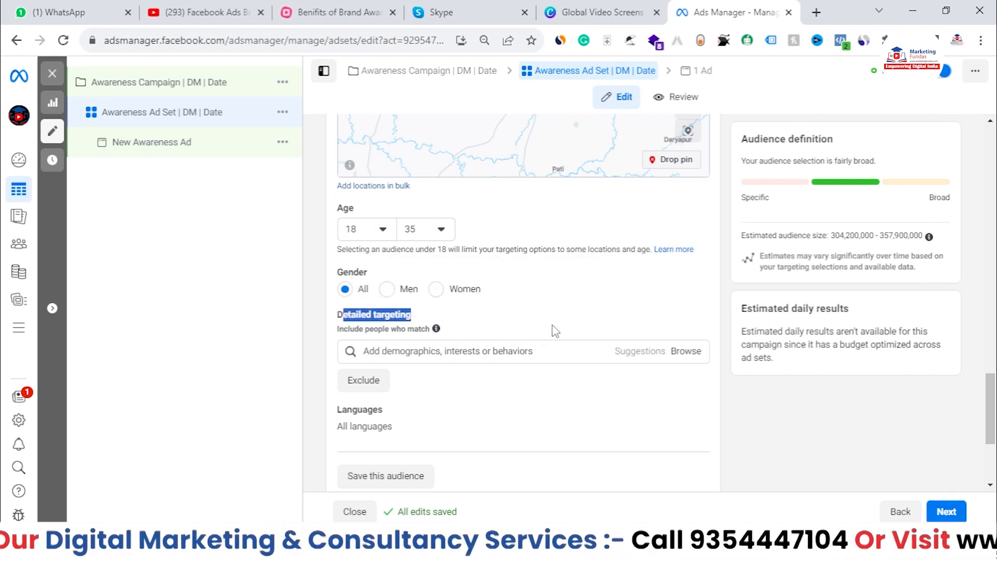
pyautogui.scroll(-1, 501, 338)
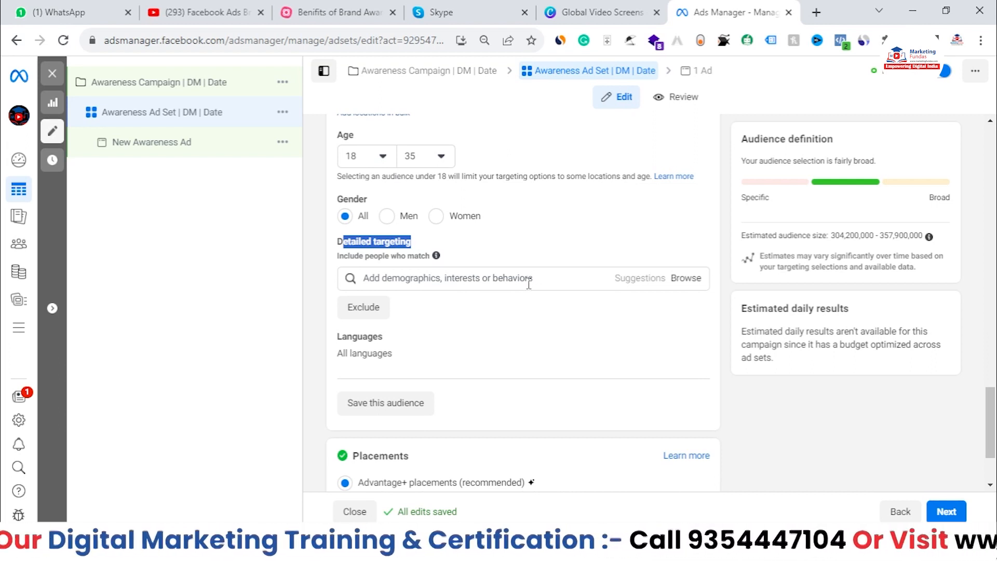
pyautogui.click(681, 280)
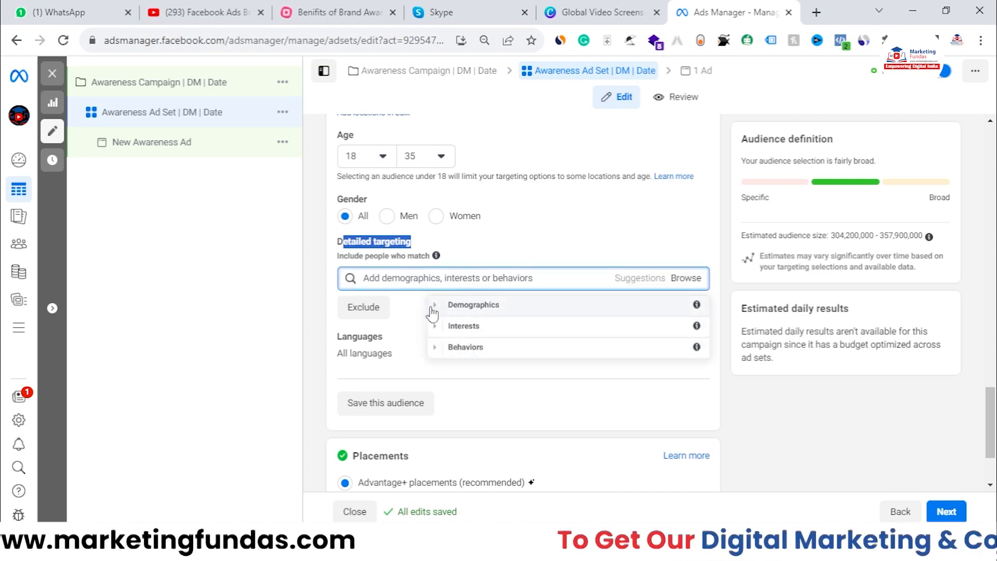
pyautogui.click(434, 307)
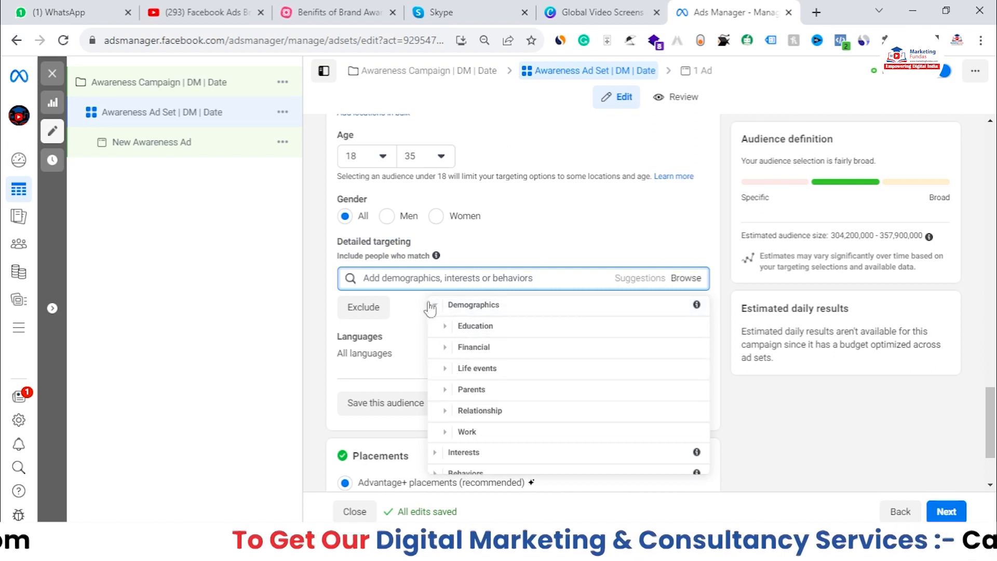
pyautogui.click(434, 307)
pyautogui.click(435, 327)
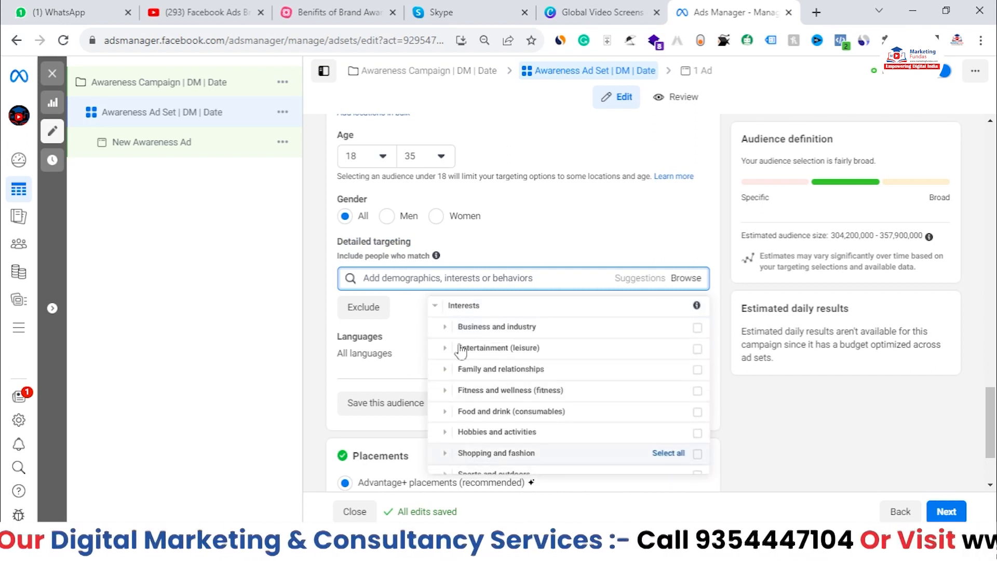
pyautogui.click(435, 314)
pyautogui.click(435, 348)
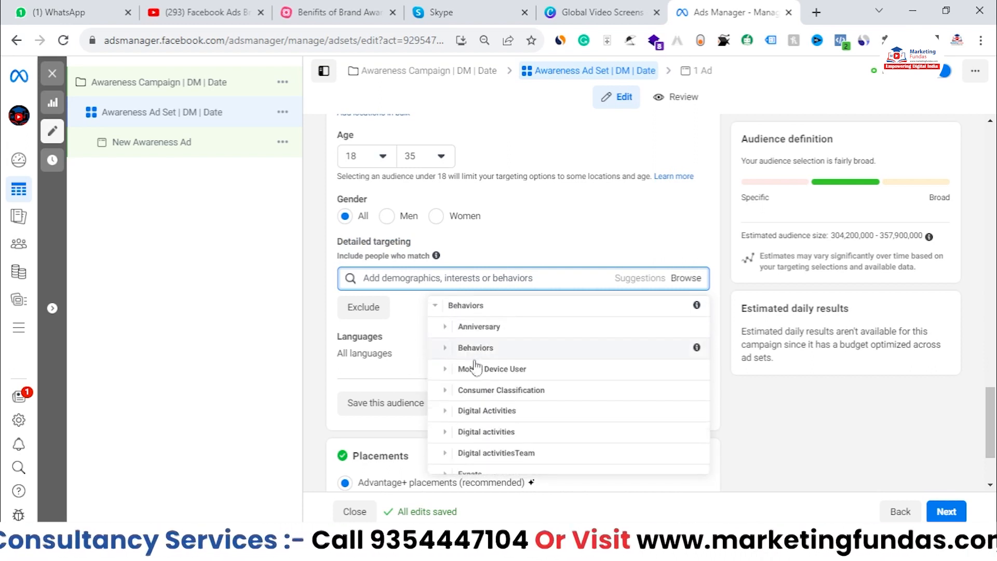
pyautogui.click(435, 306)
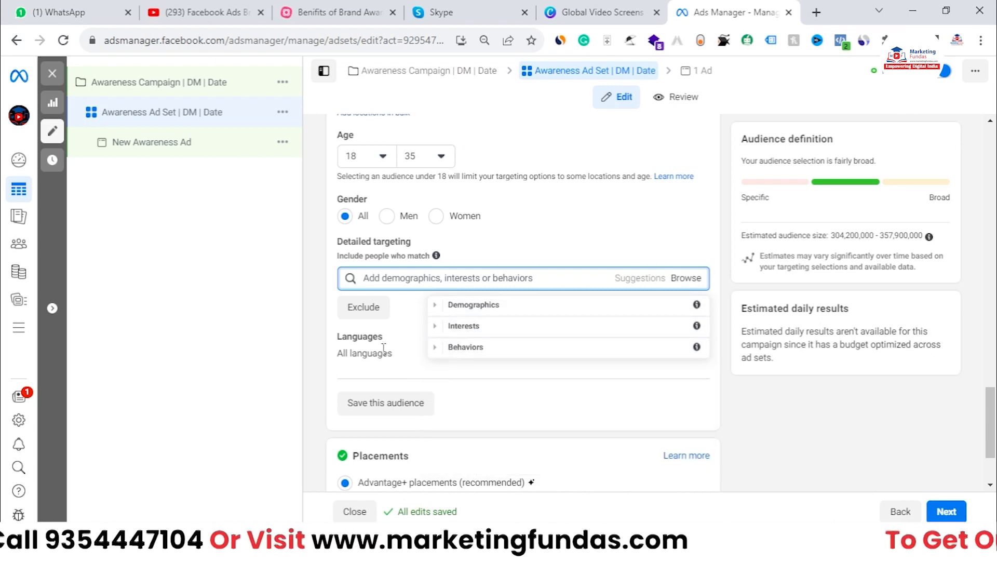
pyautogui.click(245, 344)
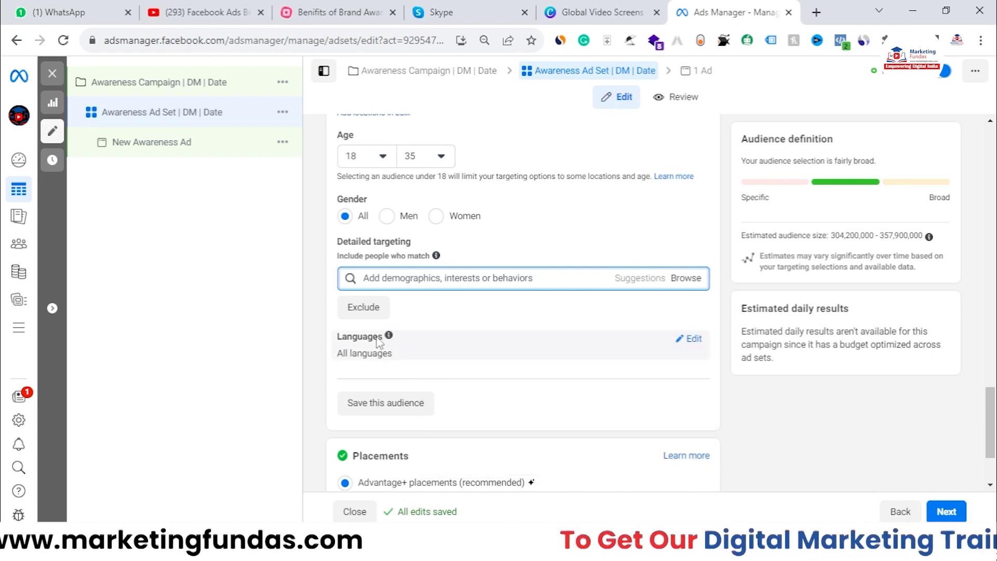
pyautogui.tripleClick(330, 362)
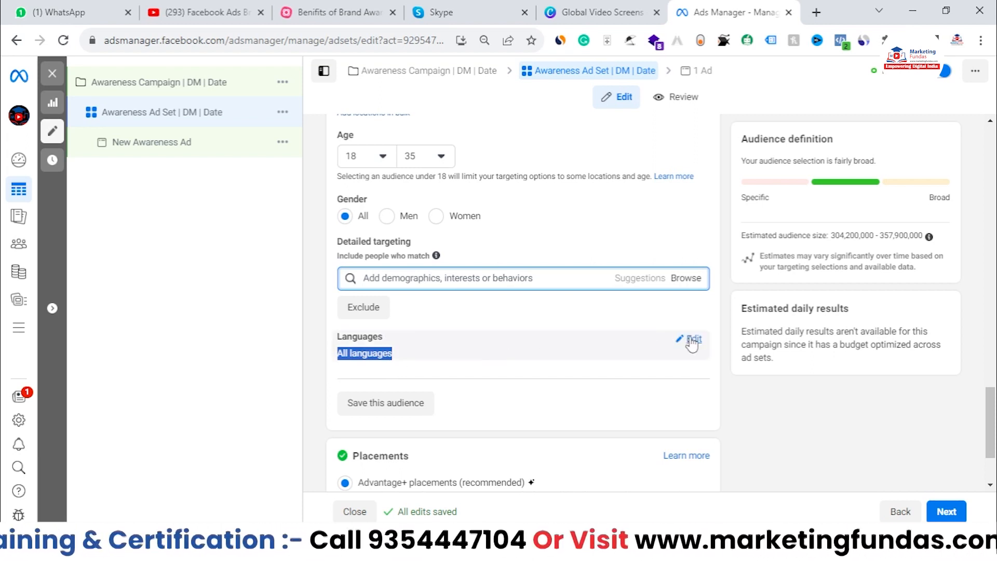
pyautogui.scroll(-2, 691, 344)
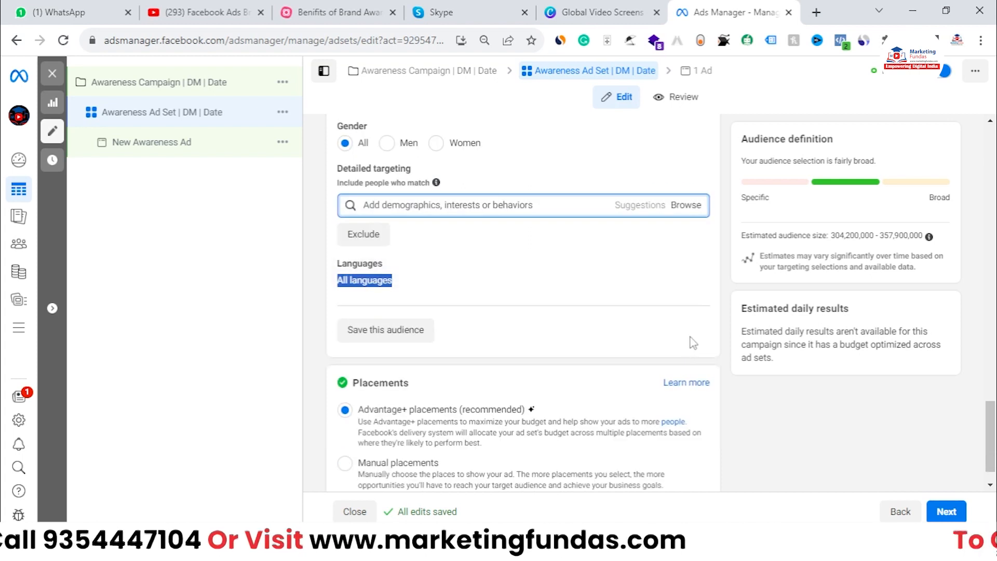
# Switch the ad set's placements from Advantage+ placements to Manual placements.
pyautogui.scroll(-1, 693, 343)
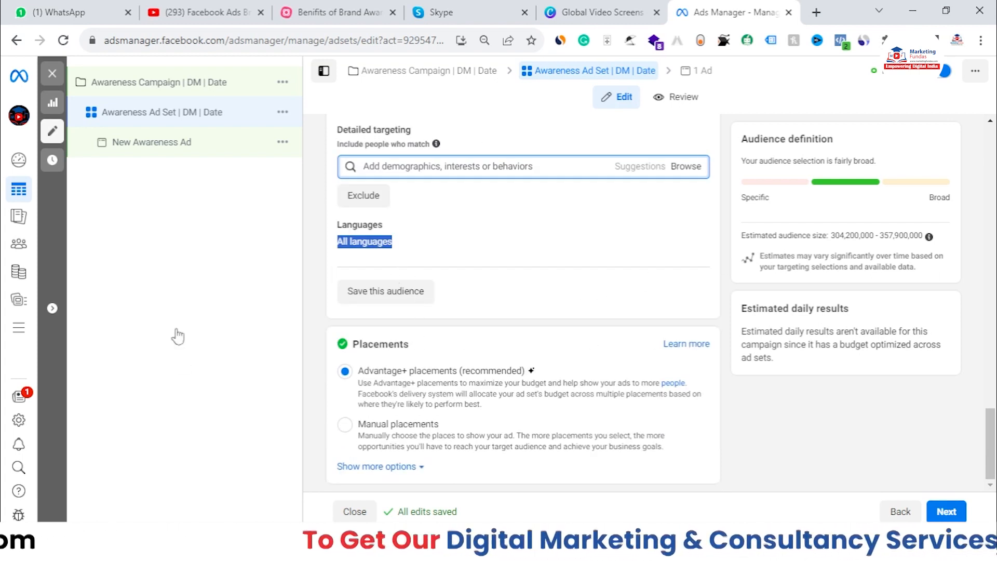
pyautogui.doubleClick(356, 344)
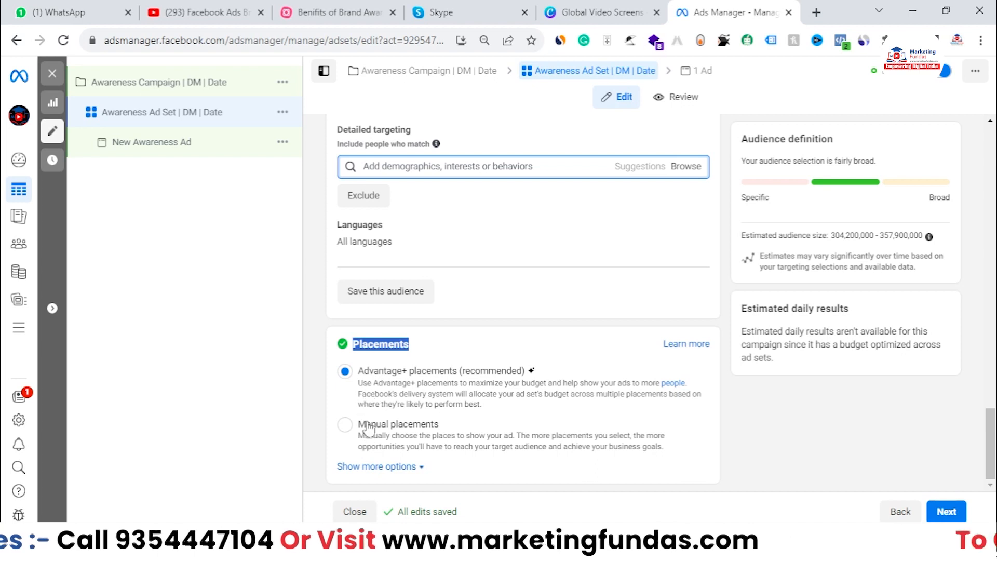
pyautogui.moveTo(358, 373); pyautogui.dragTo(525, 373)
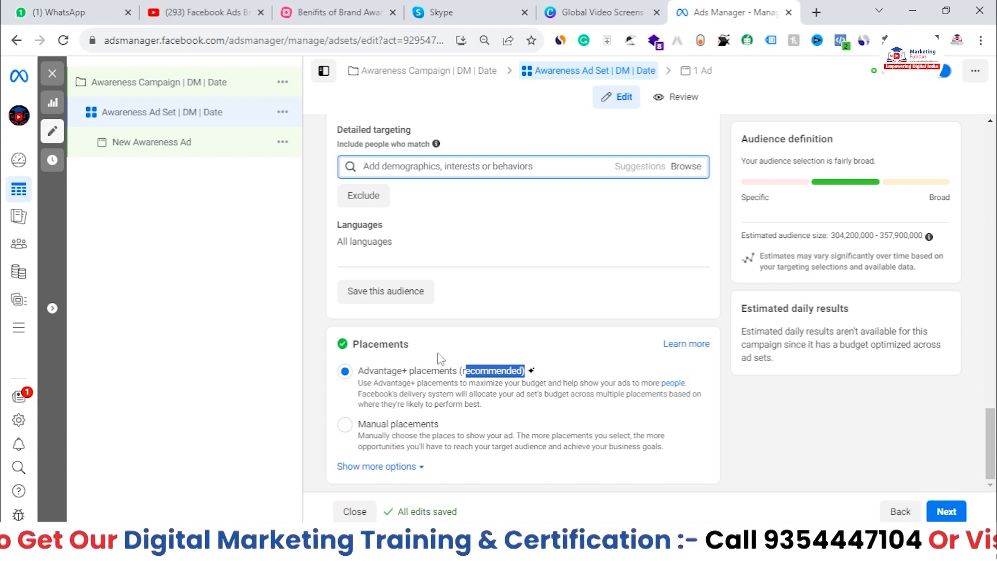
pyautogui.press('Tab')
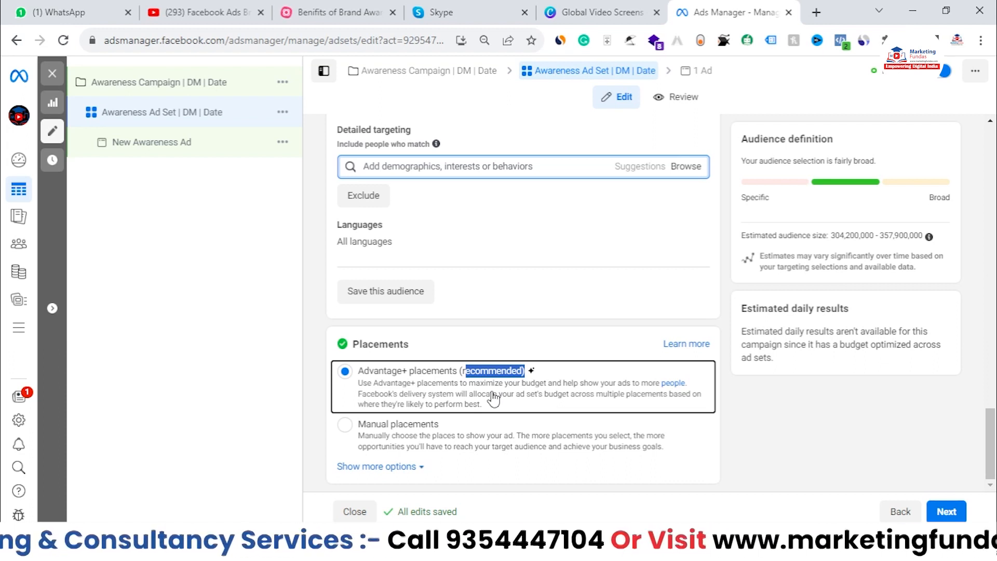
pyautogui.click(345, 427)
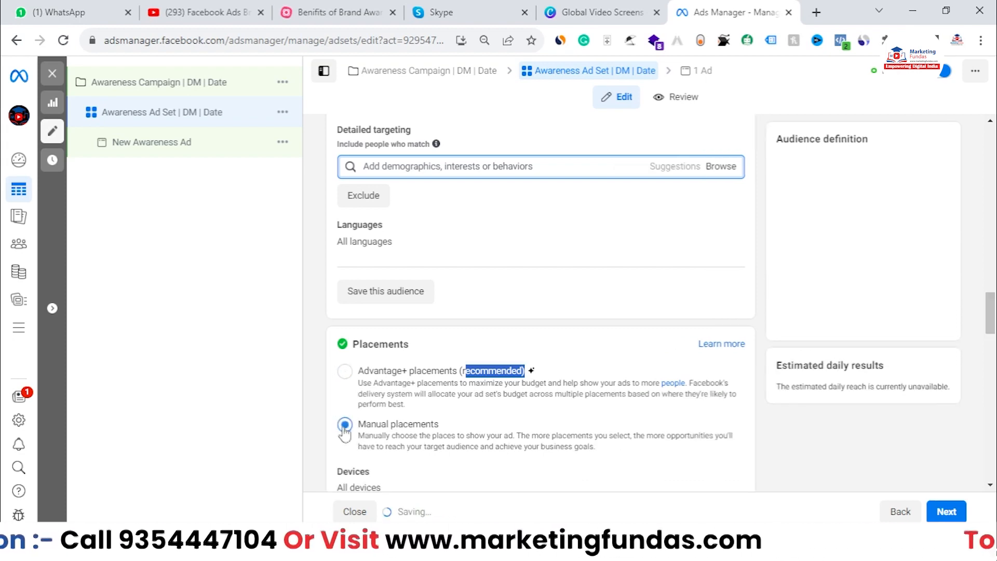
# Open the manual placements' device selection and check the available device types and platforms.
pyautogui.scroll(-4, 428, 430)
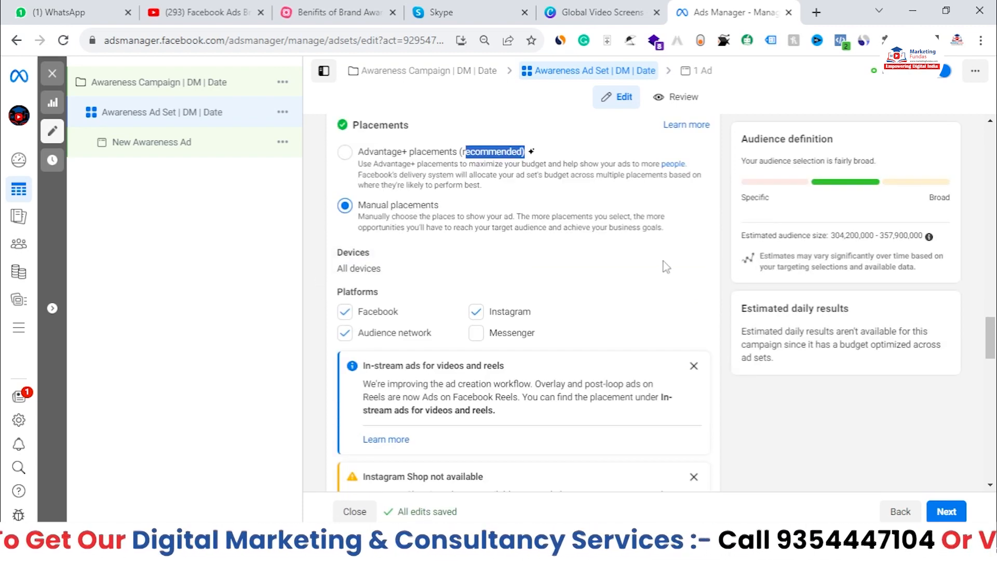
pyautogui.click(694, 257)
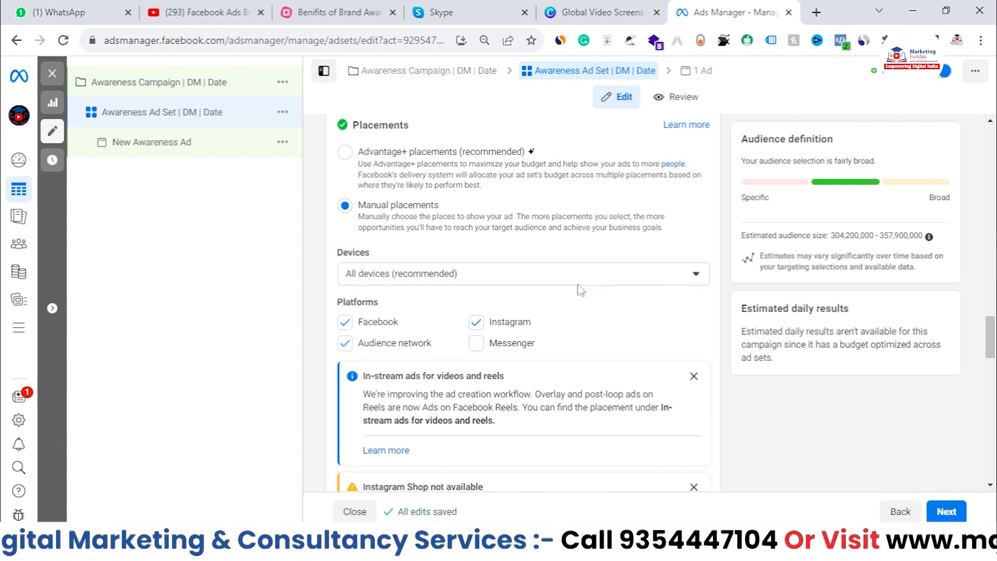
pyautogui.click(393, 280)
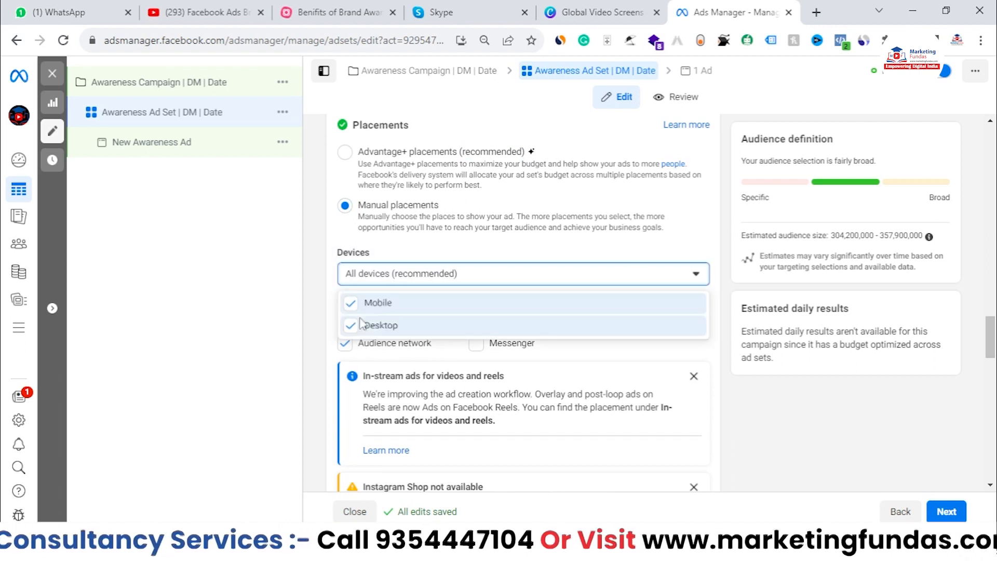
pyautogui.click(376, 282)
pyautogui.moveTo(334, 301); pyautogui.dragTo(388, 303)
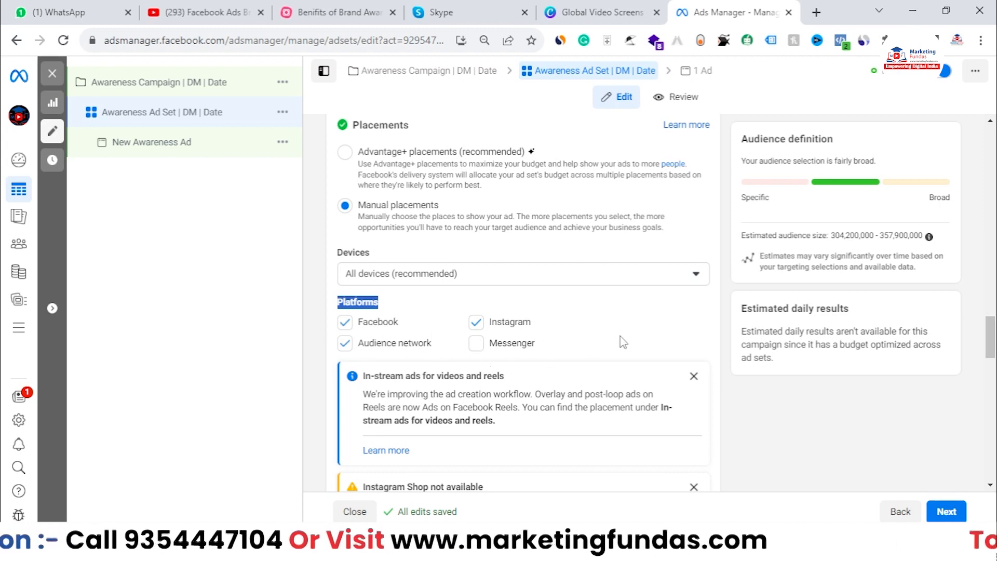
# Examine the manual placement list, from feeds, stories and reels to in-stream ads, search results, messages, and apps and sites.
pyautogui.scroll(-3, 561, 340)
pyautogui.scroll(-3, 560, 341)
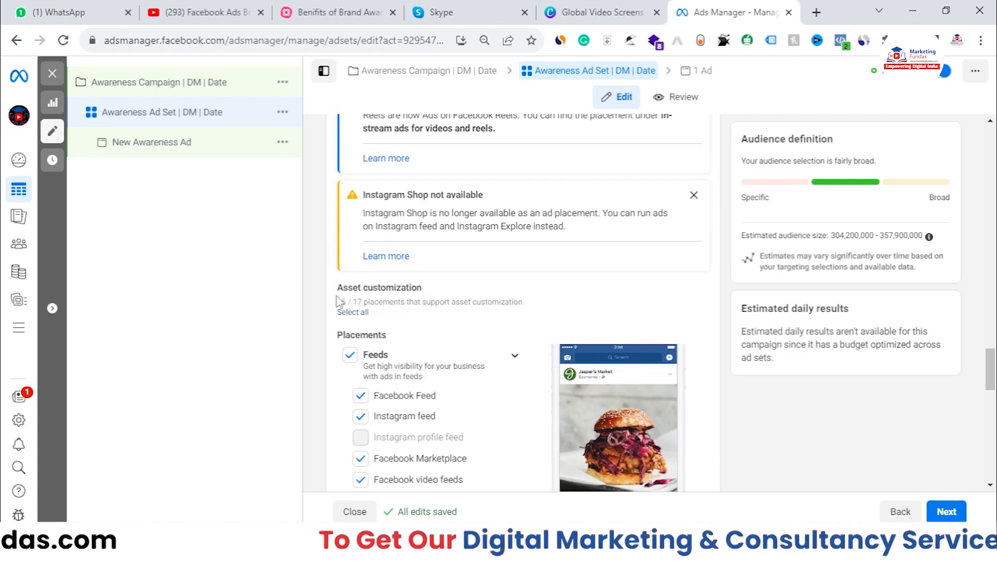
pyautogui.scroll(-1, 338, 301)
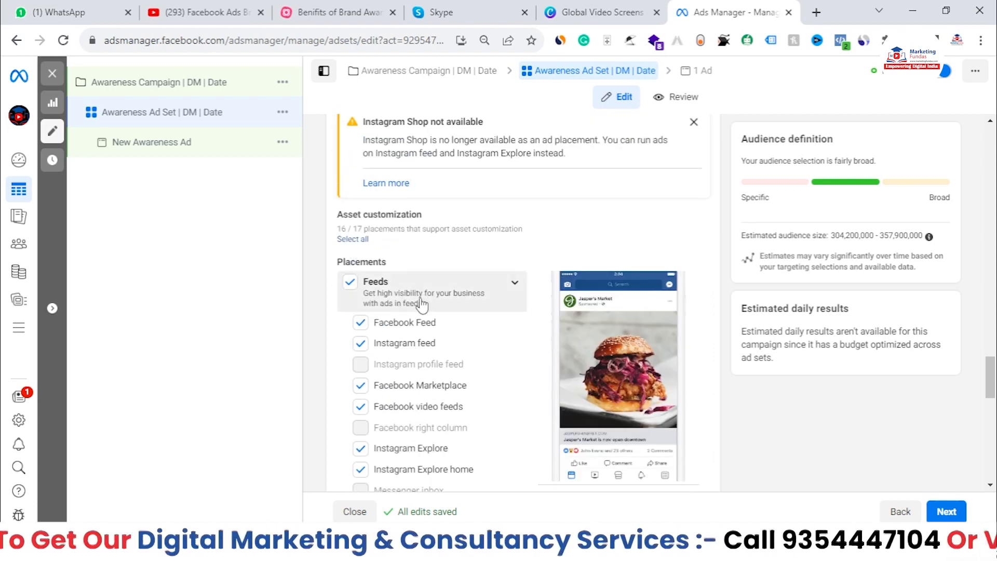
pyautogui.scroll(-2, 422, 304)
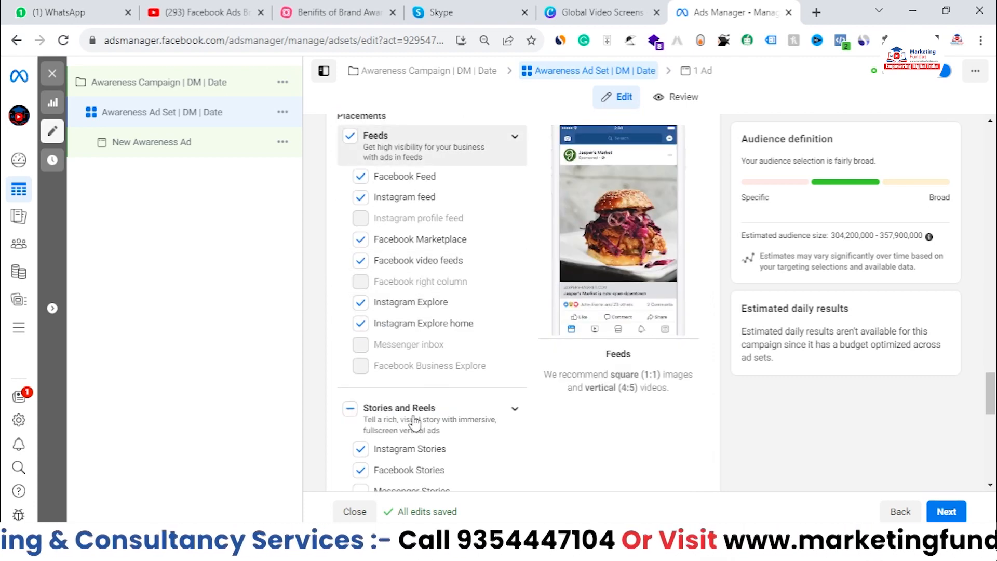
pyautogui.scroll(-1, 414, 423)
pyautogui.scroll(-1, 409, 364)
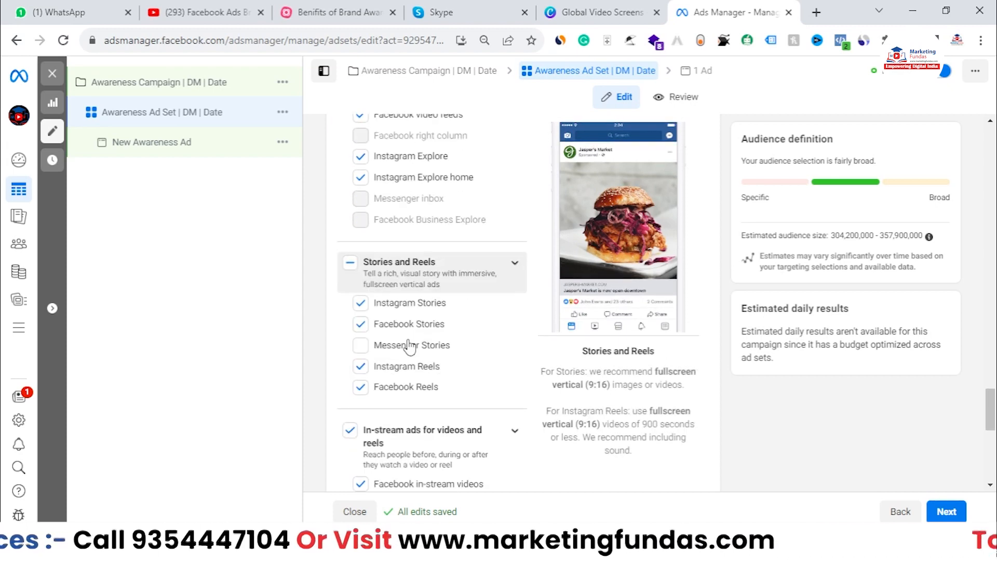
pyautogui.scroll(-2, 409, 347)
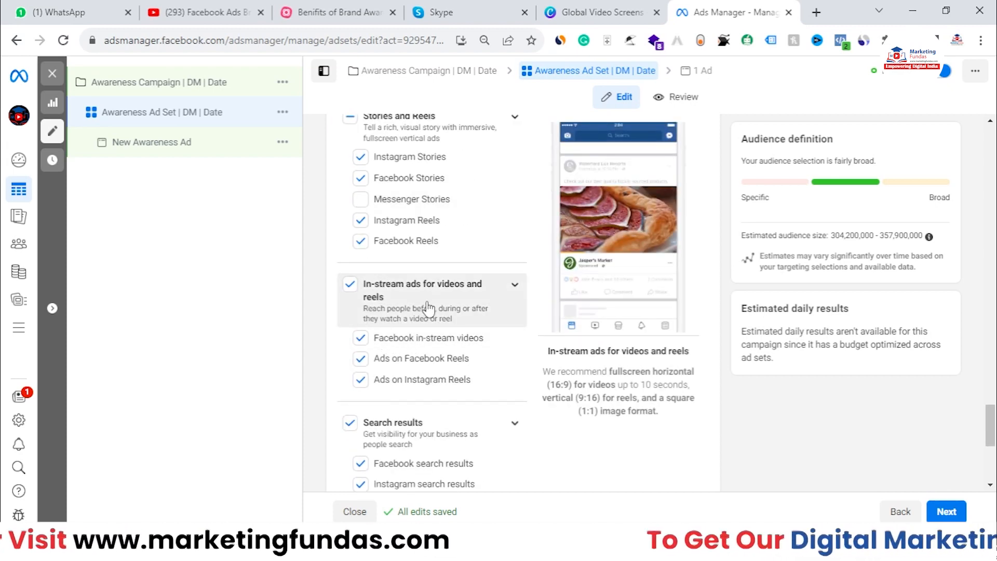
pyautogui.scroll(-2, 428, 308)
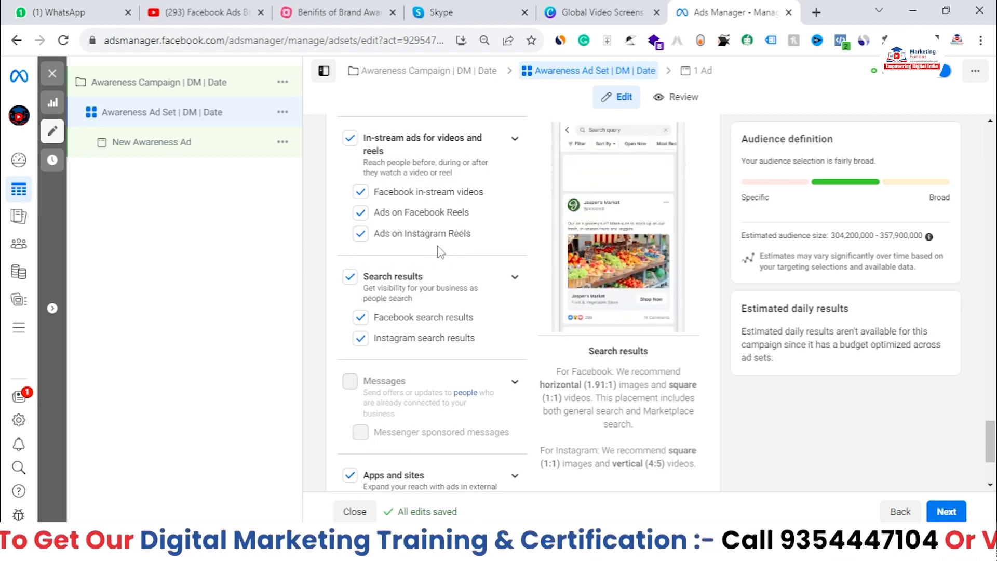
pyautogui.scroll(2, 450, 305)
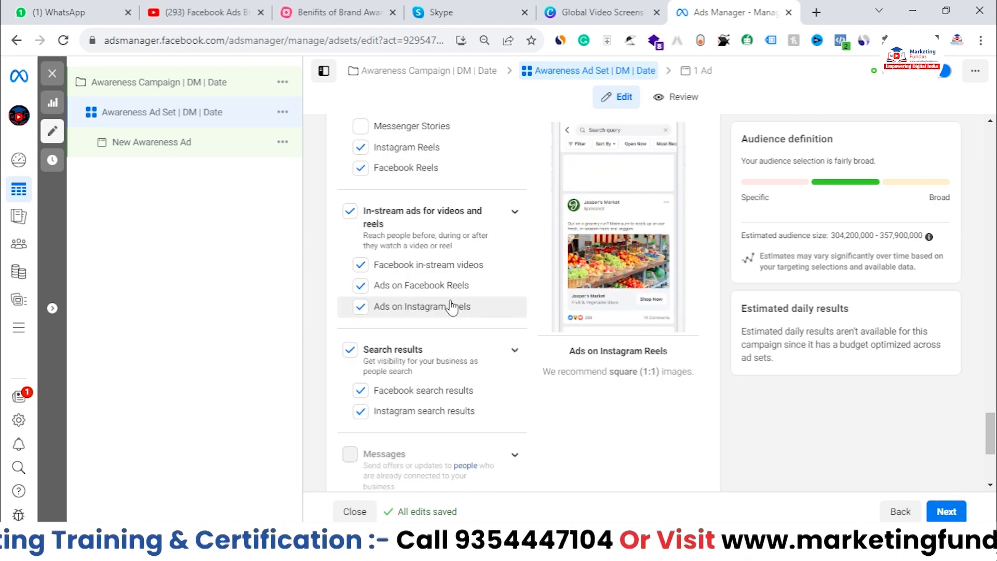
pyautogui.scroll(-3, 450, 305)
pyautogui.scroll(-1, 450, 301)
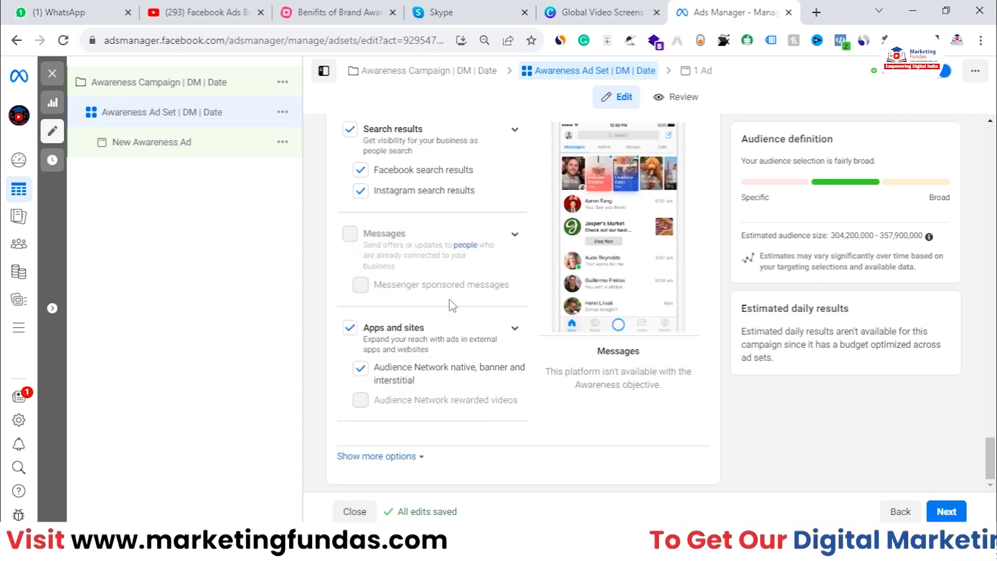
# Show the additional placement options and try restricting the specific mobile devices to iOS Devices Only.
pyautogui.click(392, 457)
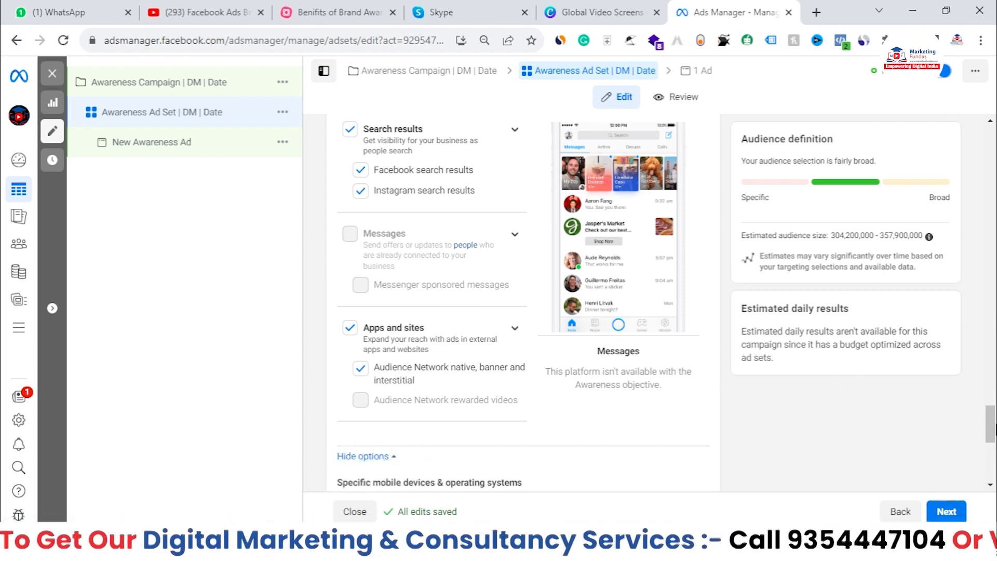
pyautogui.scroll(-5, 638, 294)
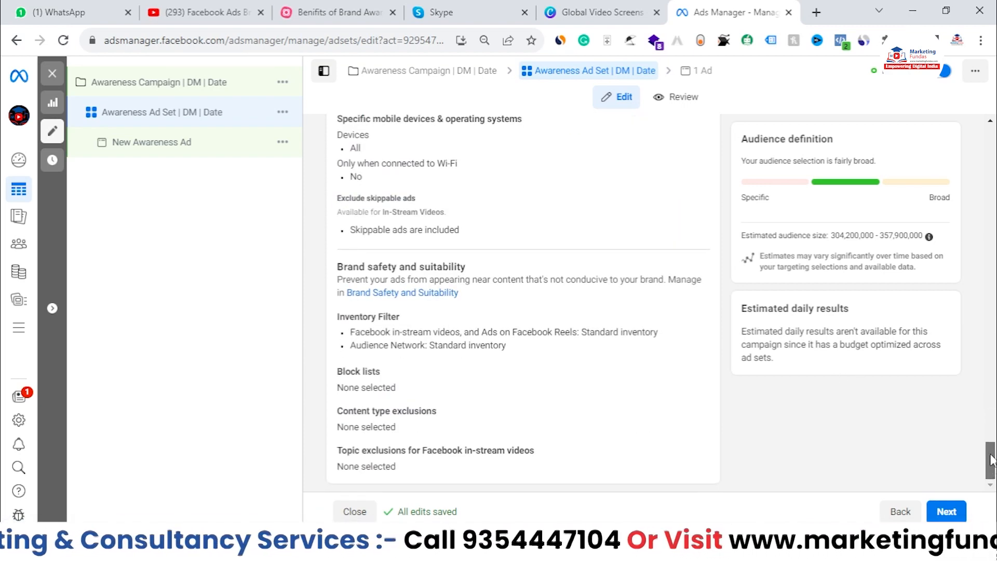
pyautogui.scroll(1, 639, 294)
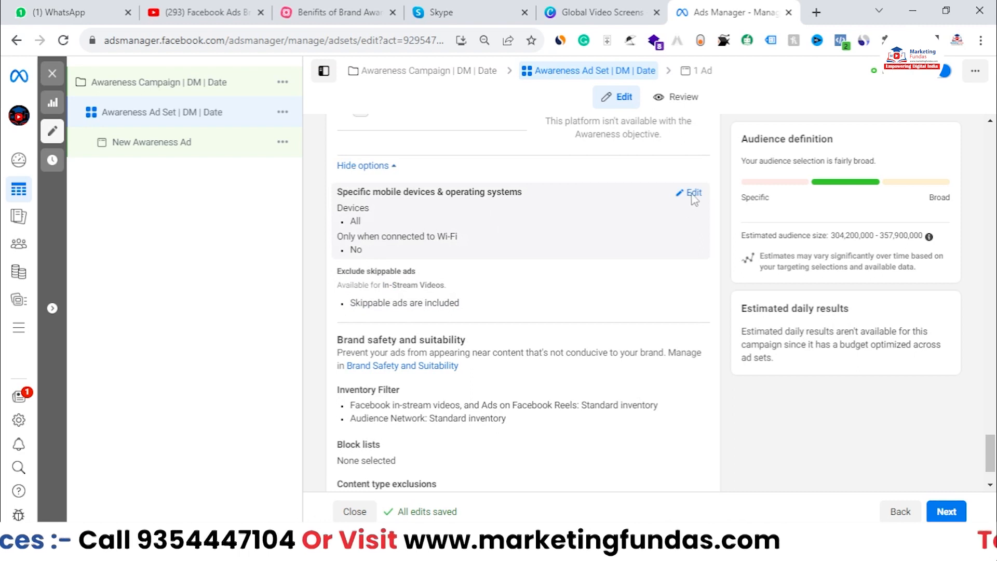
pyautogui.click(694, 194)
pyautogui.click(657, 220)
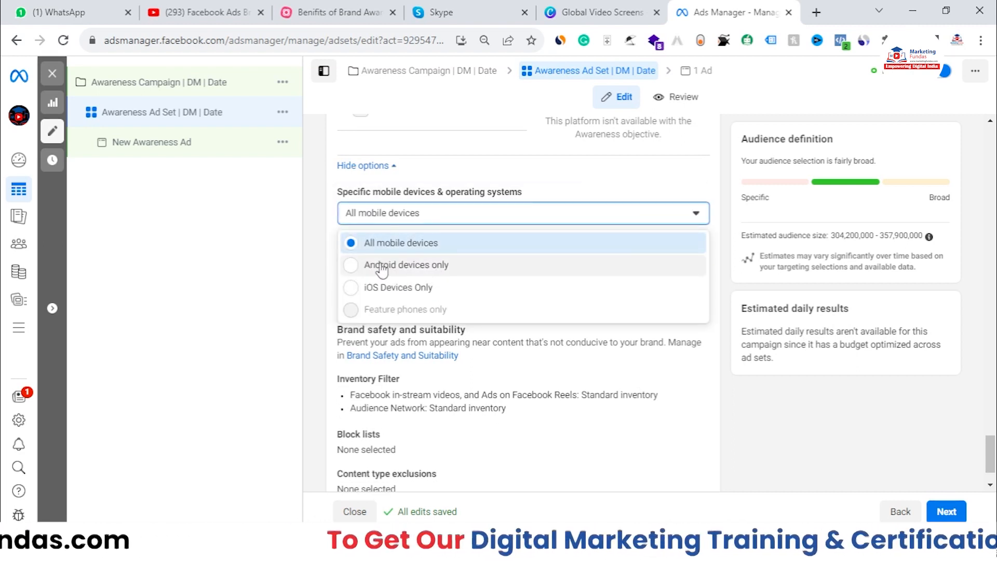
pyautogui.click(355, 291)
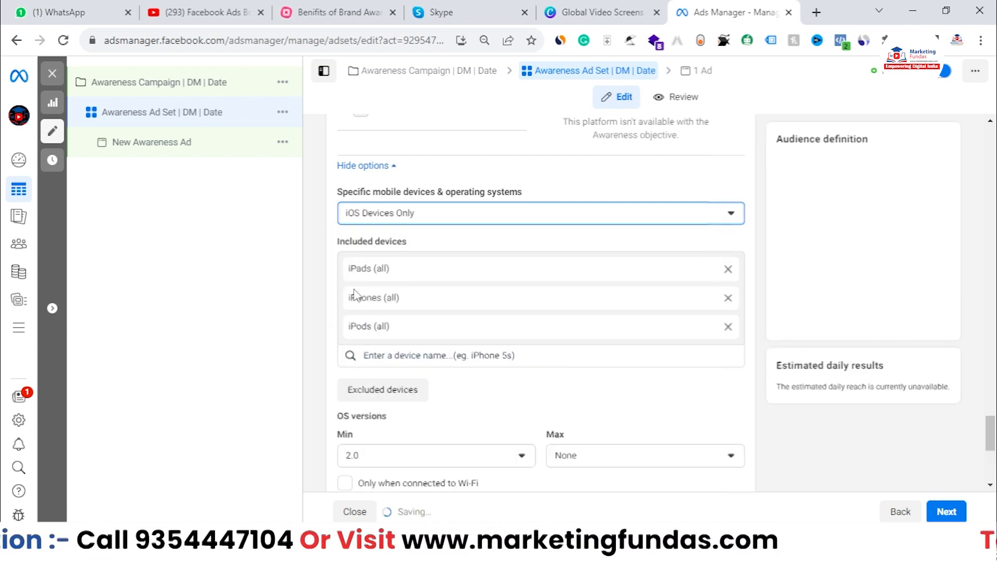
# Try removing iPads and iPods from the included devices, and reset the specific mobile devices to All mobile devices.
pyautogui.click(386, 221)
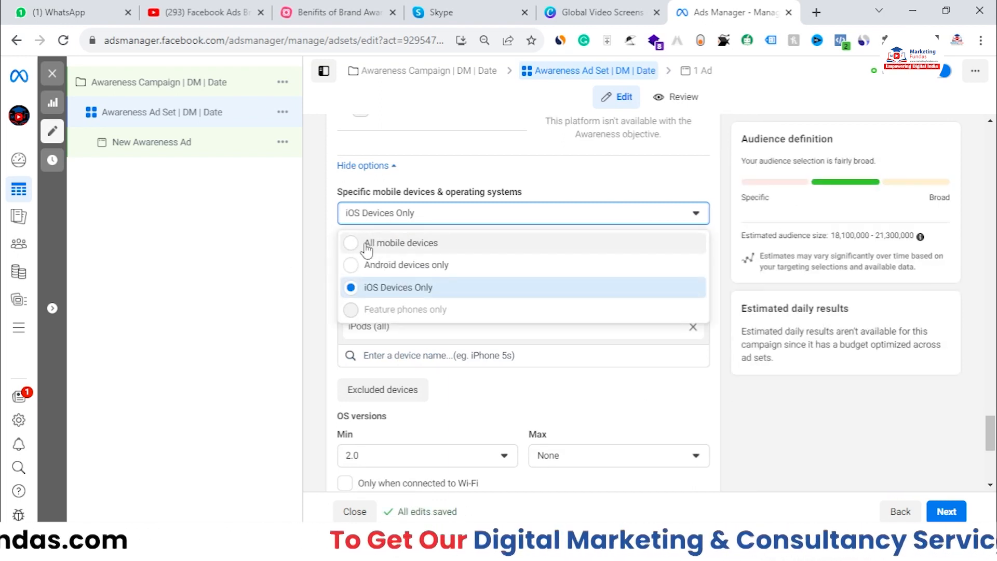
pyautogui.click(324, 265)
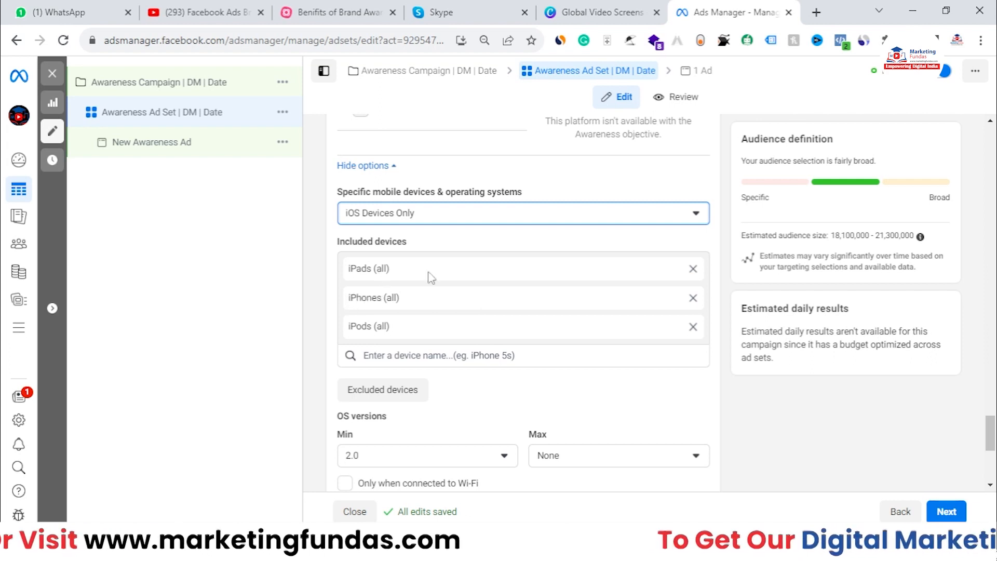
pyautogui.click(693, 269)
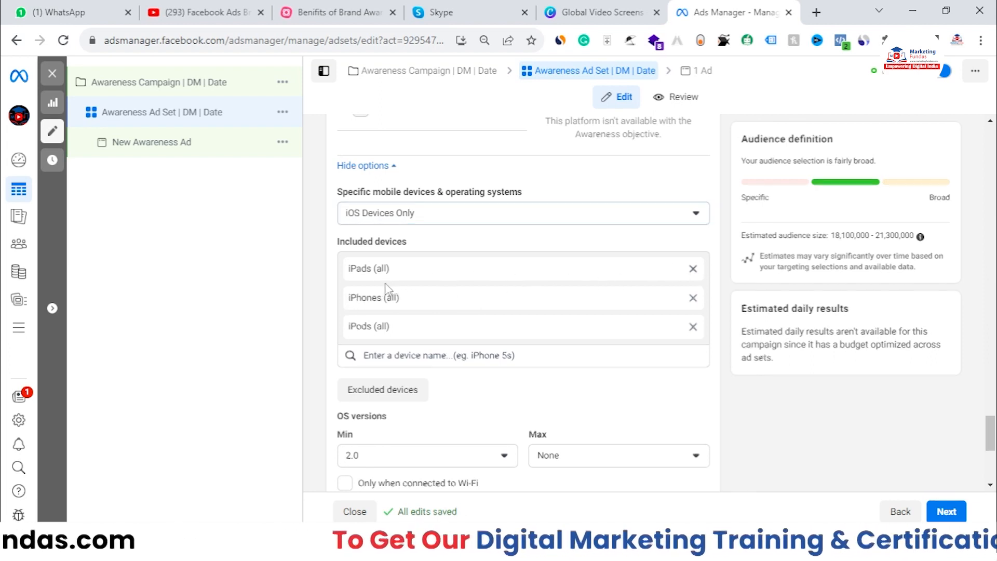
pyautogui.click(693, 297)
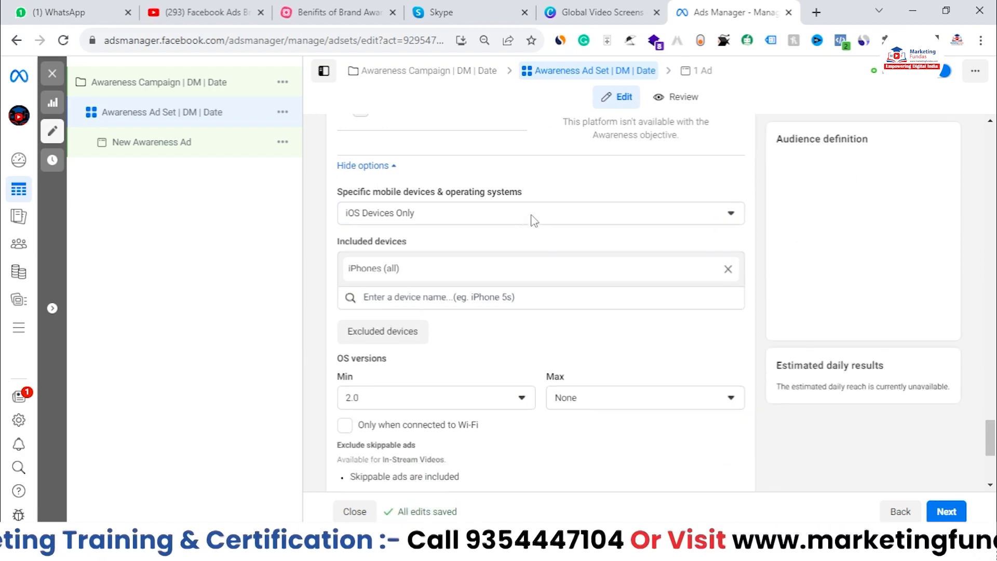
pyautogui.click(533, 218)
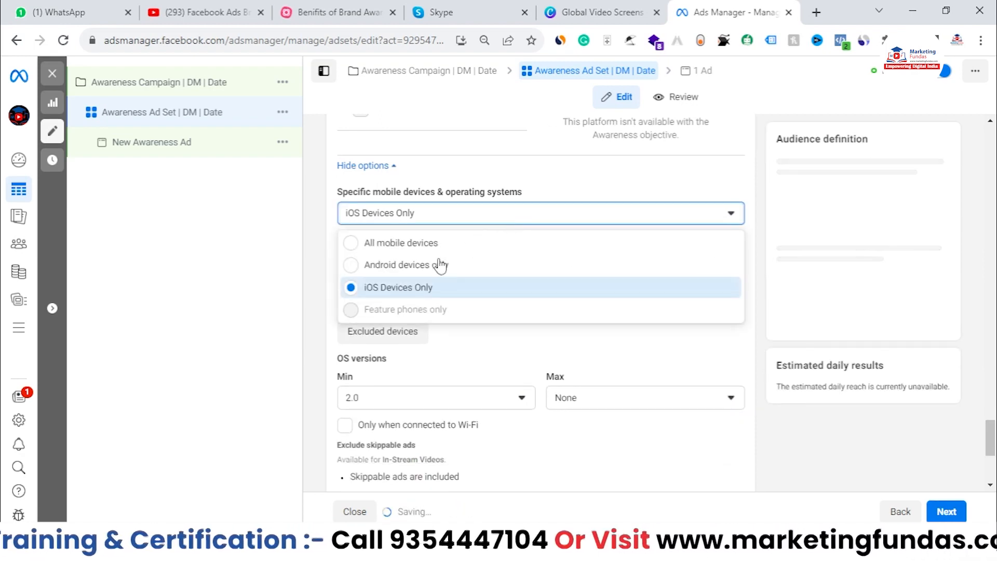
pyautogui.click(392, 245)
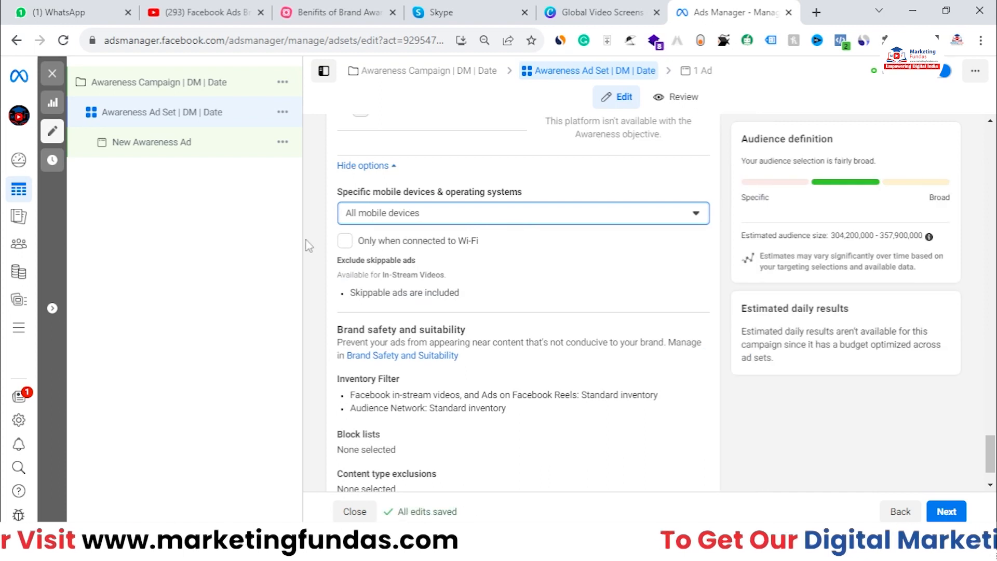
# Review the Wi-Fi-only and skippable-ads exclusion options under the additional placement settings.
pyautogui.moveTo(359, 241); pyautogui.dragTo(498, 253)
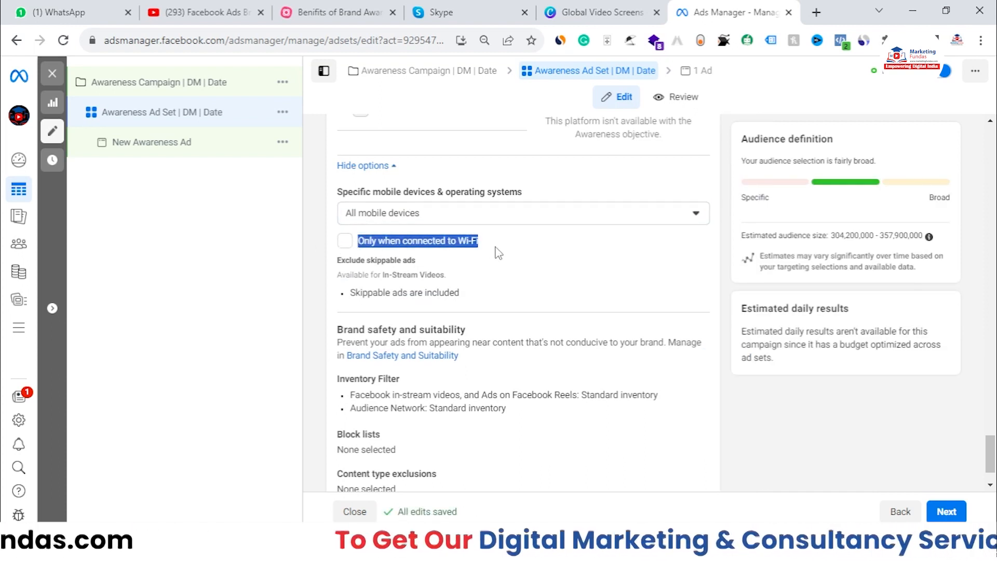
pyautogui.click(499, 254)
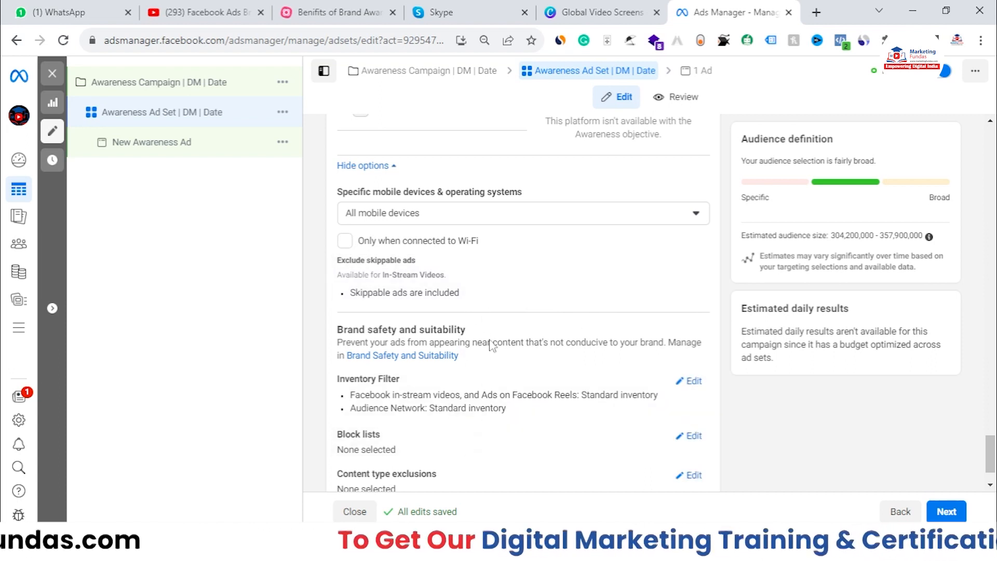
pyautogui.moveTo(336, 260); pyautogui.dragTo(431, 267)
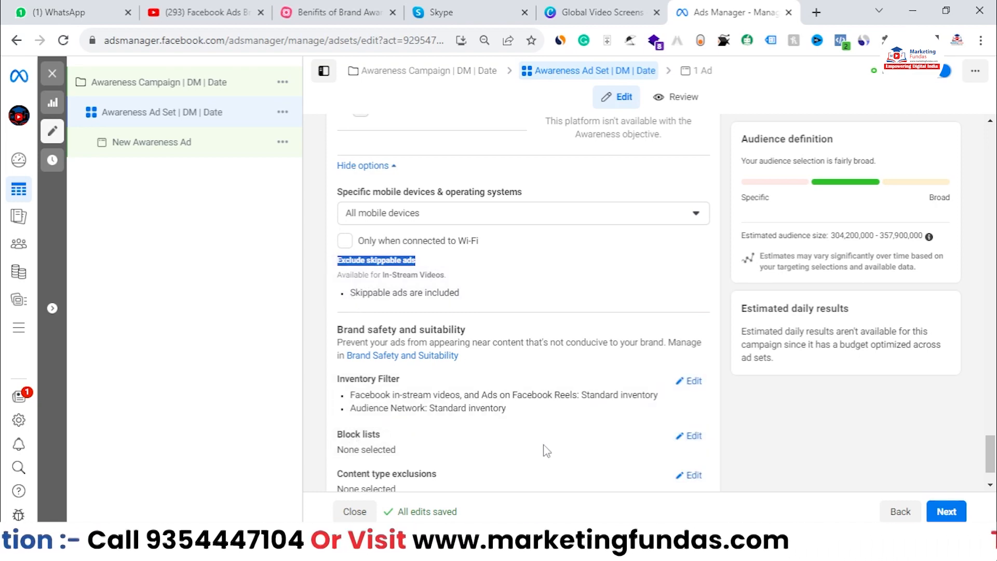
pyautogui.scroll(-1, 794, 417)
pyautogui.scroll(2, 995, 416)
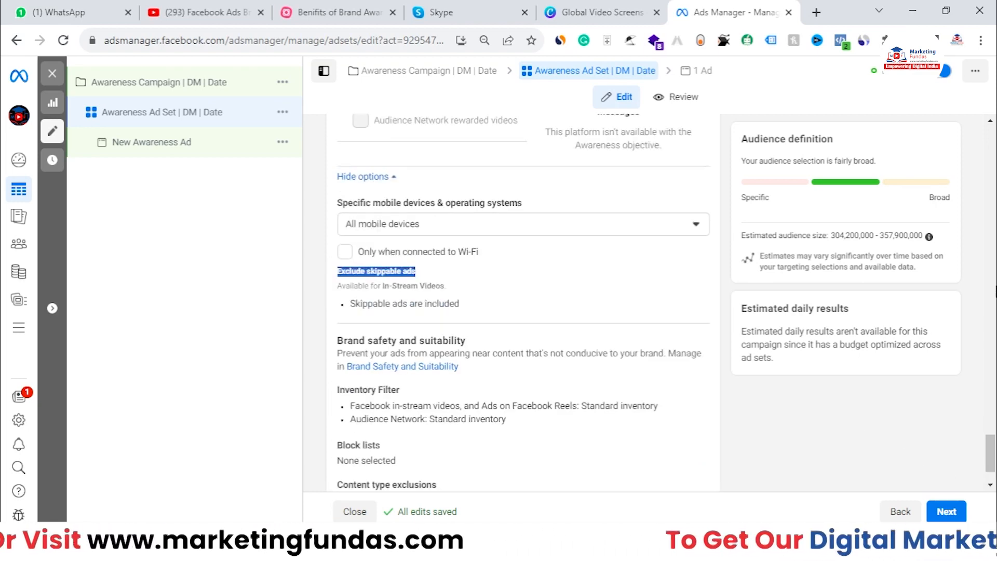
# Proceed from the ad set to the New Awareness Ad's settings and collapse the change verification notice.
pyautogui.scroll(10, 995, 311)
pyautogui.click(958, 513)
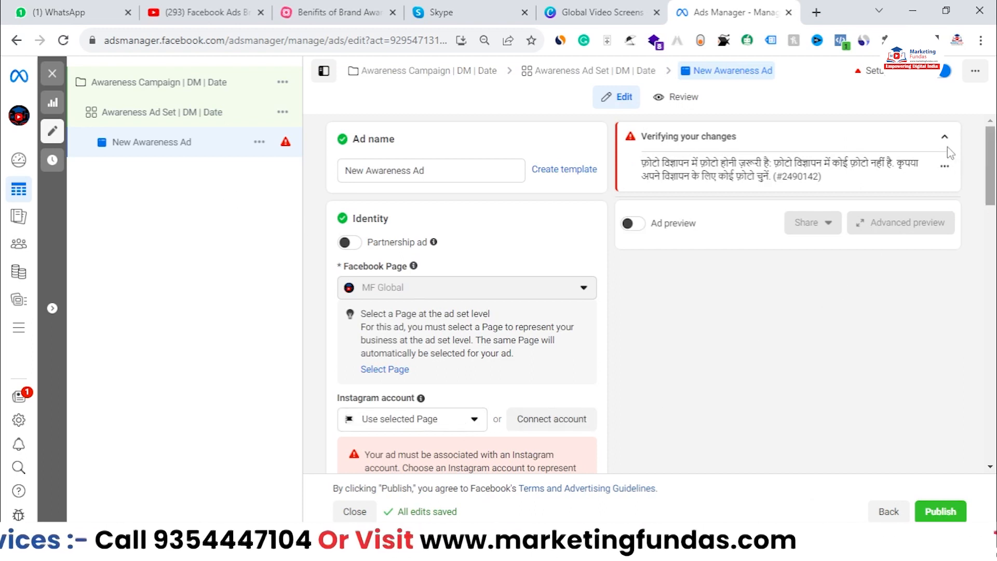
pyautogui.click(945, 138)
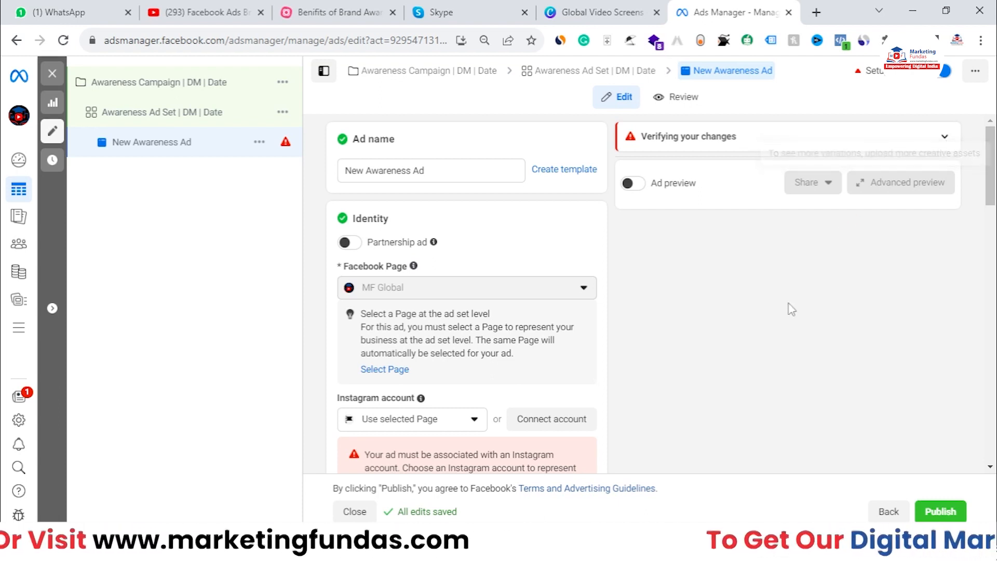
pyautogui.scroll(-1, 506, 271)
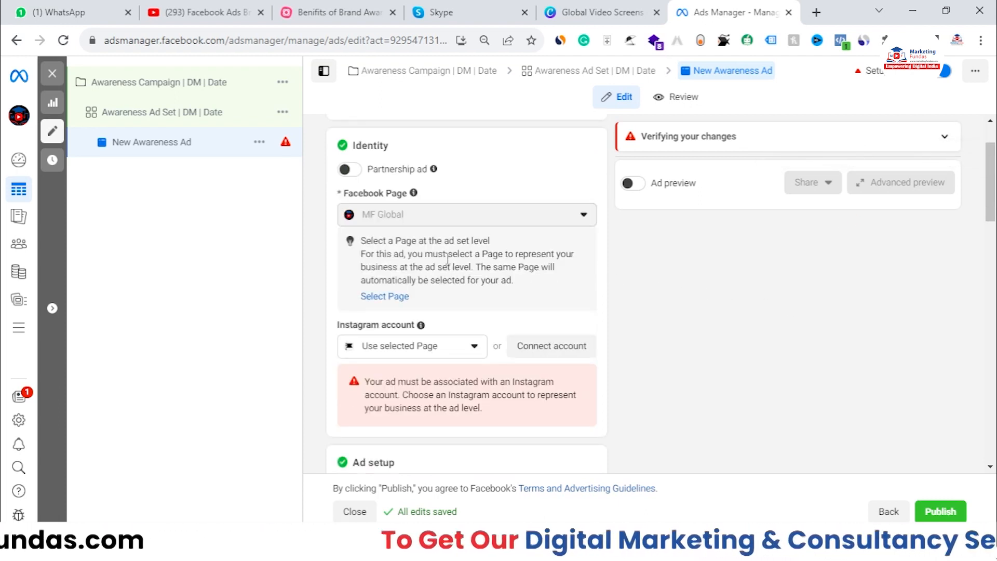
# Rename the ad as "Awareness Ad | DM | Date".
pyautogui.scroll(1, 448, 259)
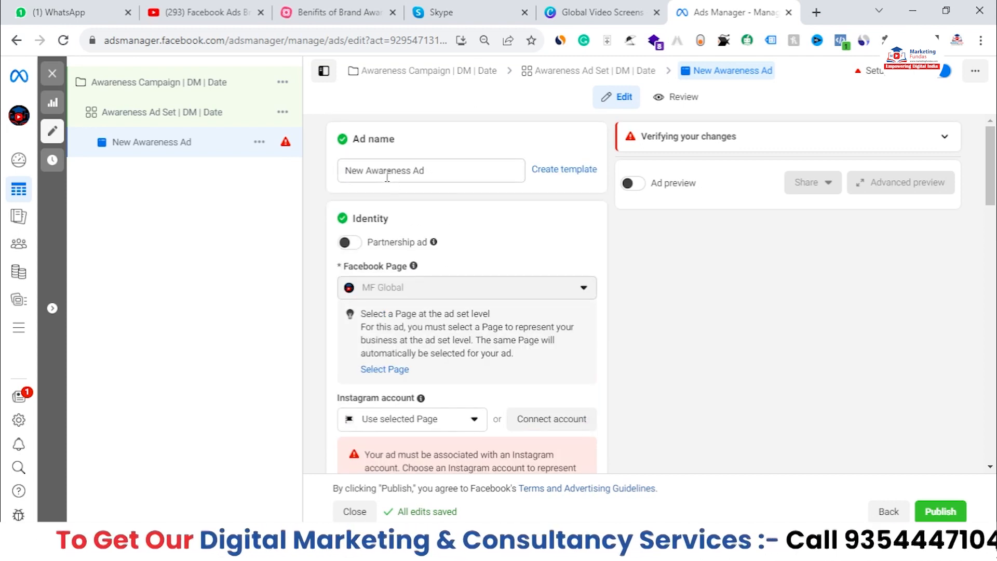
pyautogui.click(431, 174)
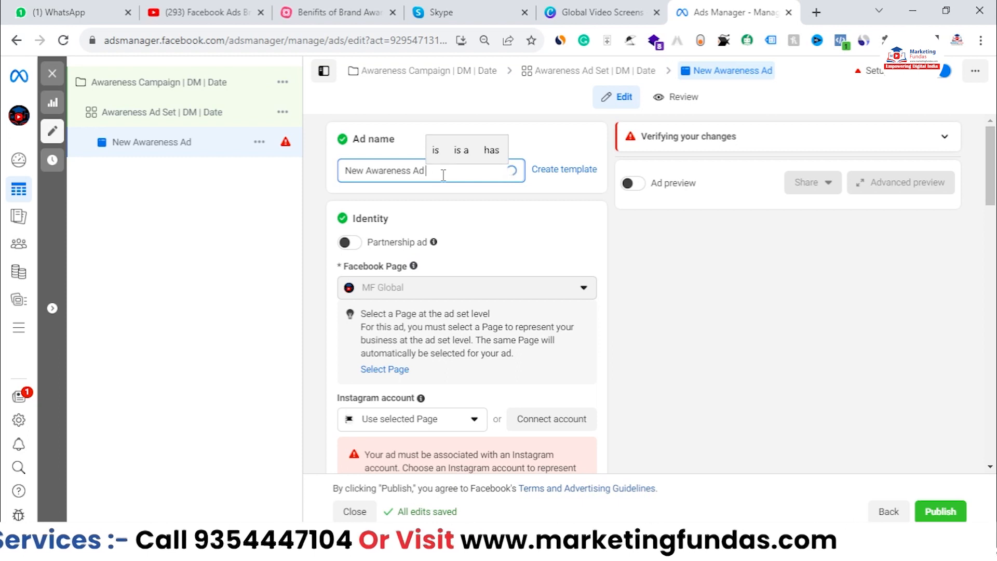
pyautogui.click(368, 171)
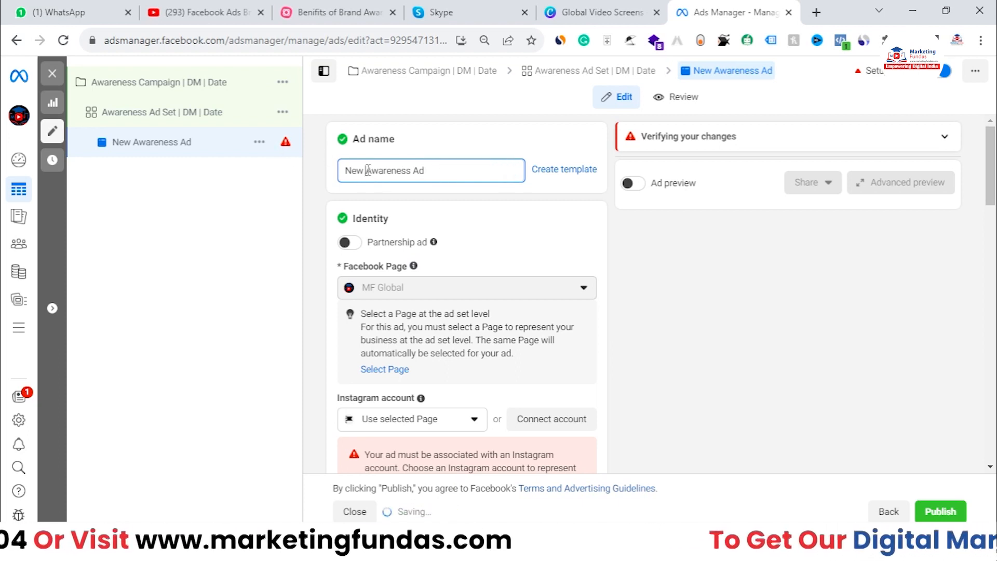
pyautogui.hotkey('shift', 'Home')
pyautogui.press('BackSpace')
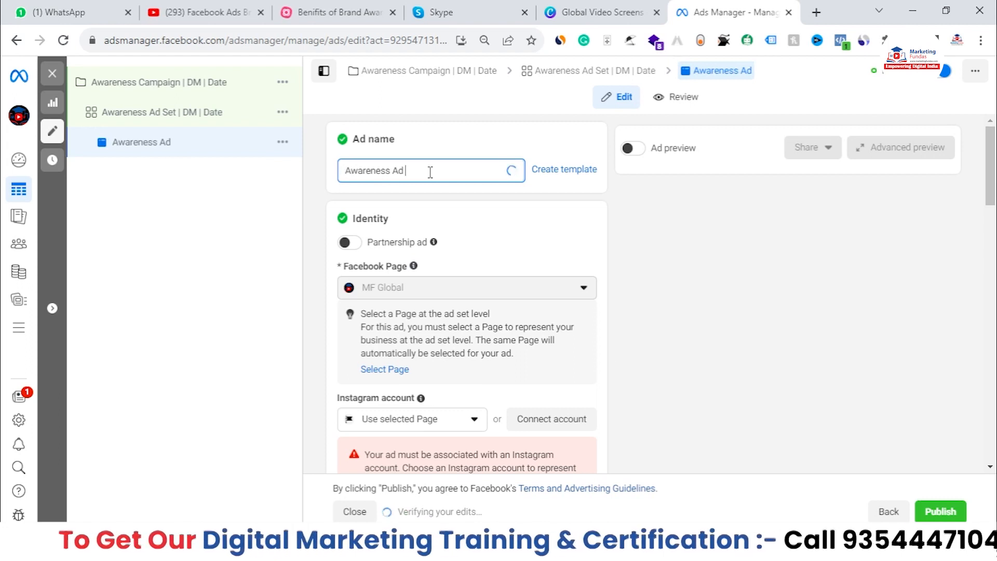
pyautogui.write('| M')
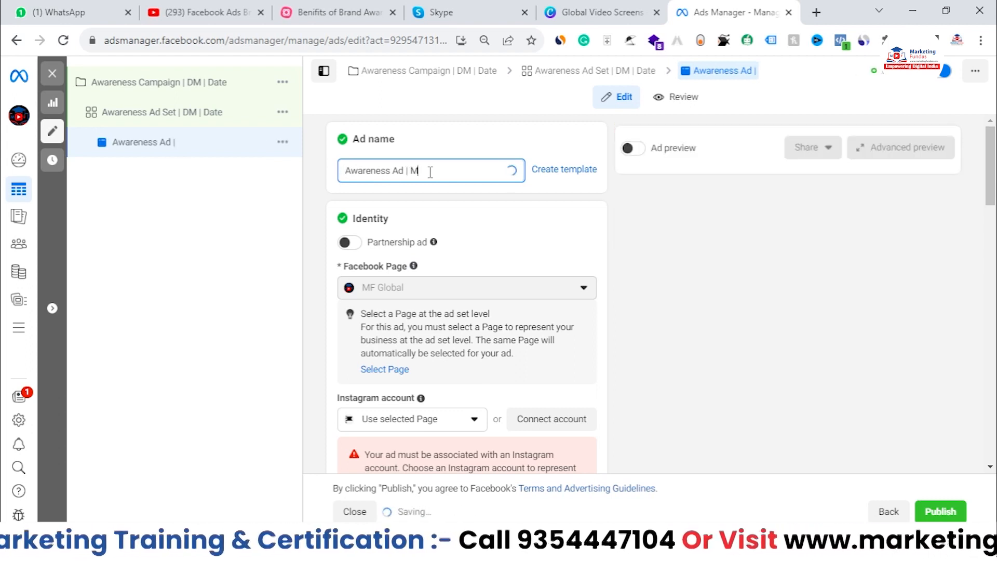
pyautogui.press('BackSpace')
pyautogui.write('DM')
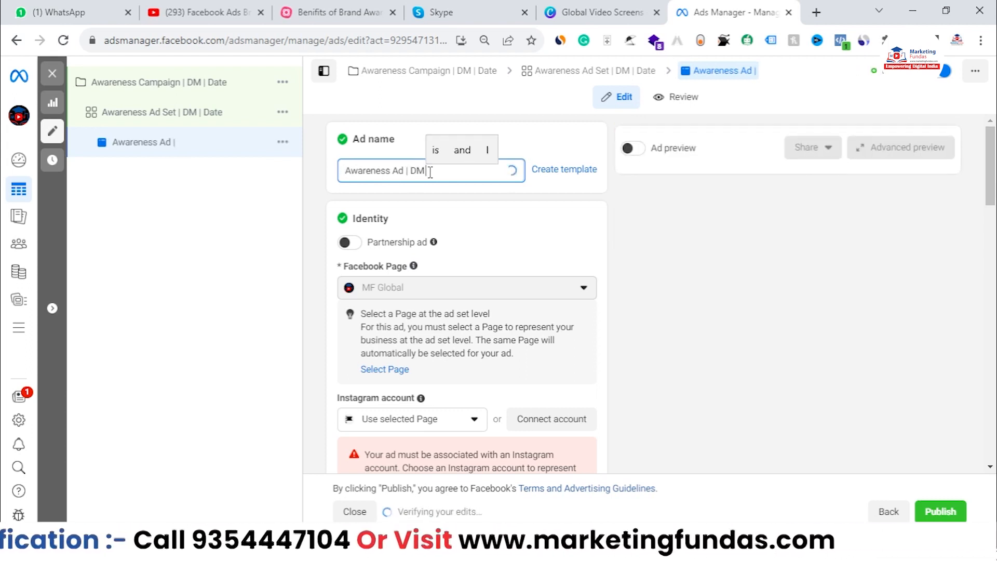
pyautogui.write(' | Date')
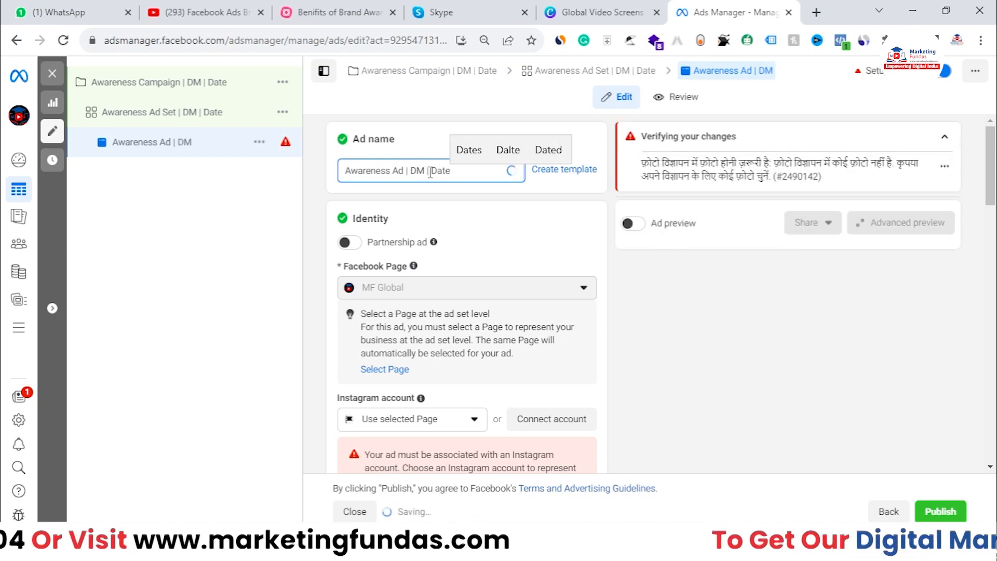
pyautogui.click(496, 206)
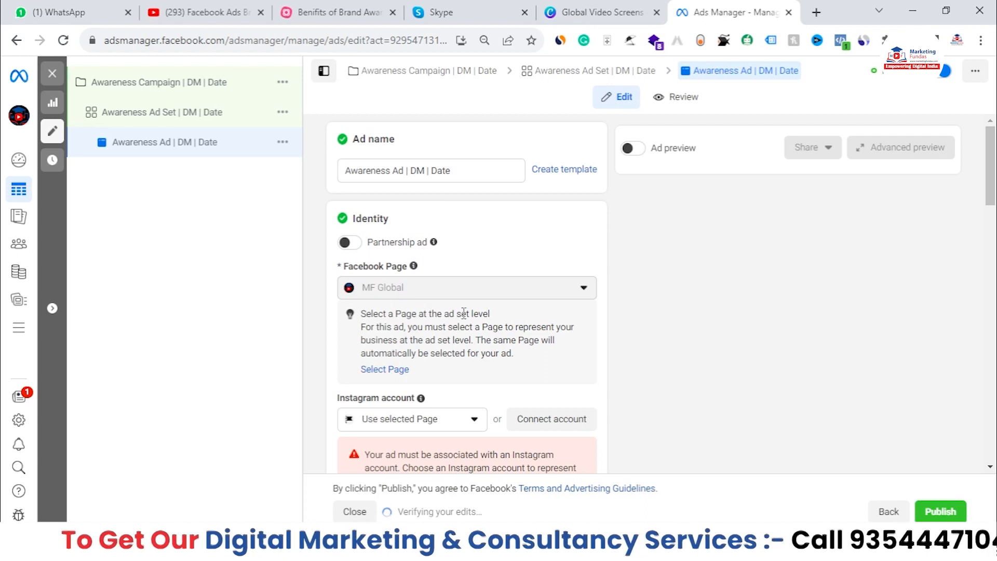
# Set the ad's Instagram account to marketing_fundas_english_demo.
pyautogui.scroll(-1, 457, 307)
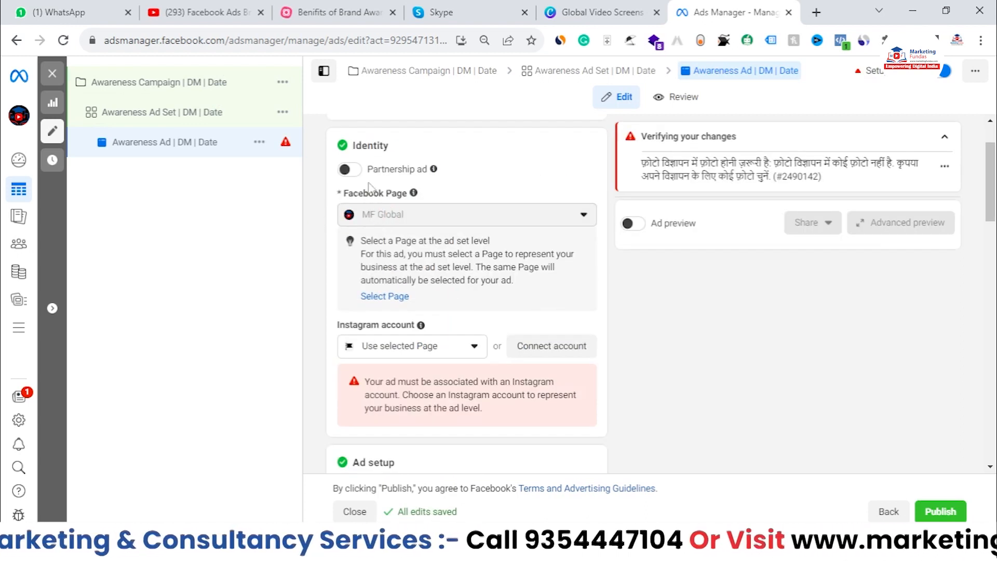
pyautogui.click(372, 347)
pyautogui.click(393, 401)
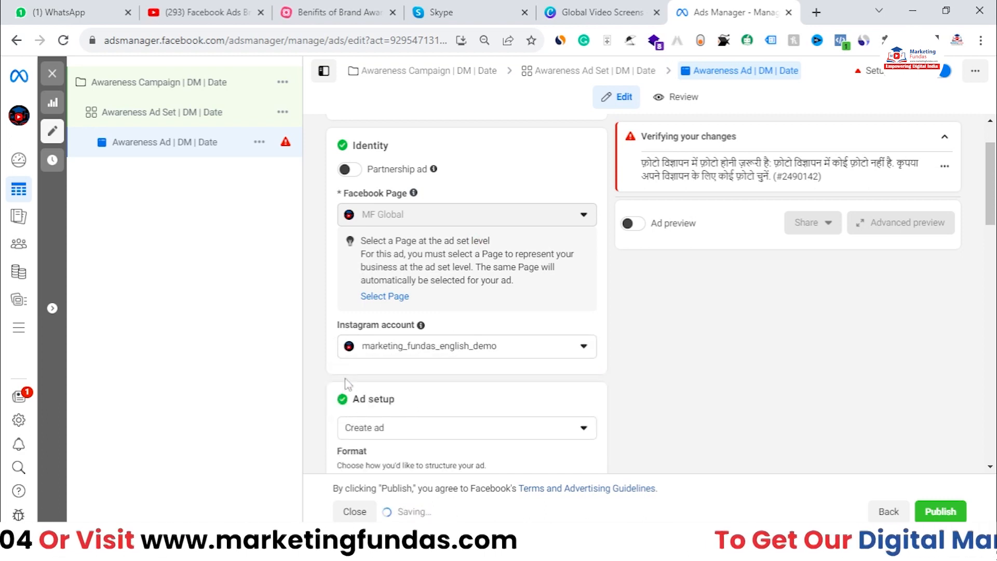
# Change the ad format to Carousel in the ad setup.
pyautogui.scroll(-3, 440, 341)
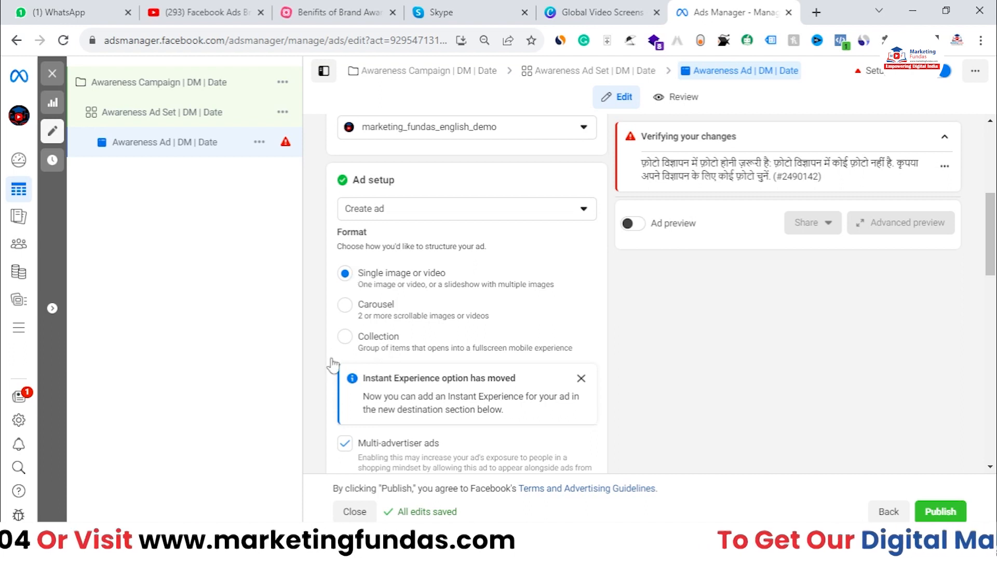
pyautogui.click(346, 311)
pyautogui.scroll(-4, 569, 345)
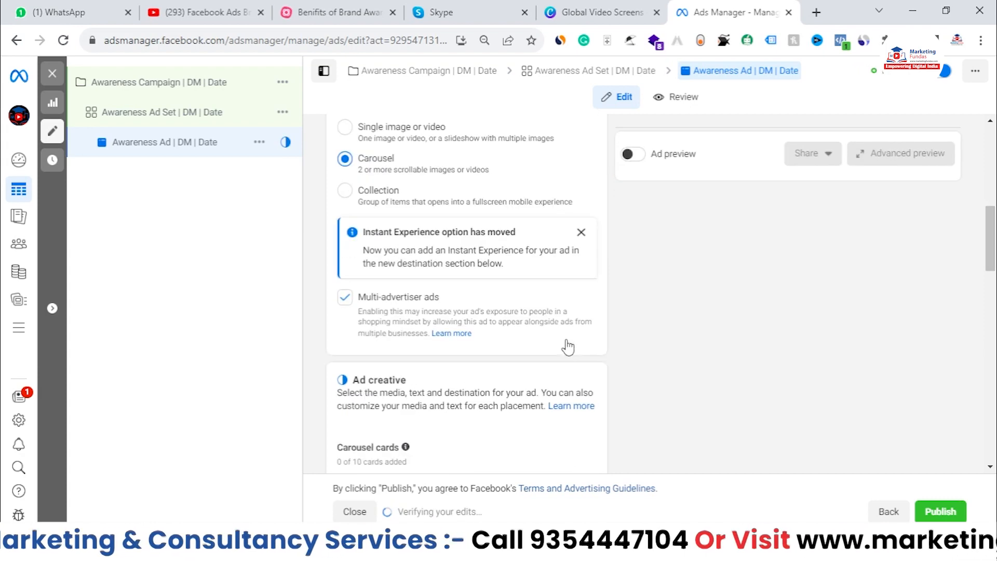
pyautogui.scroll(-3, 568, 345)
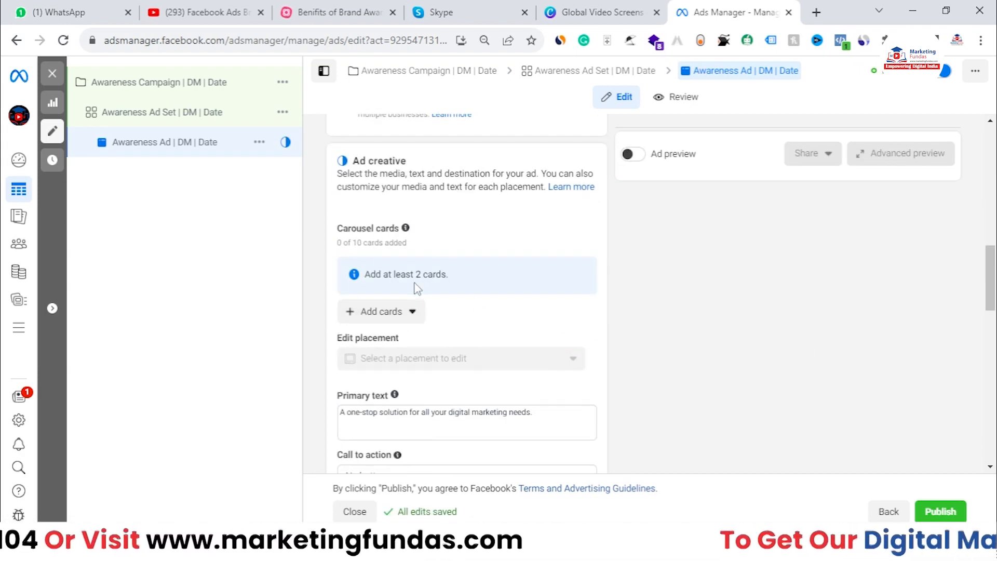
pyautogui.click(395, 314)
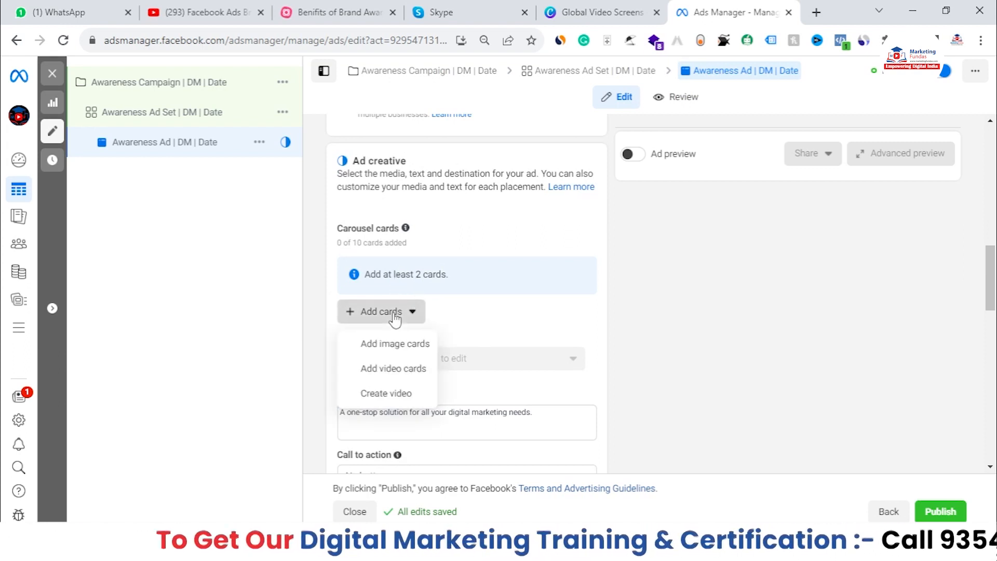
pyautogui.click(395, 346)
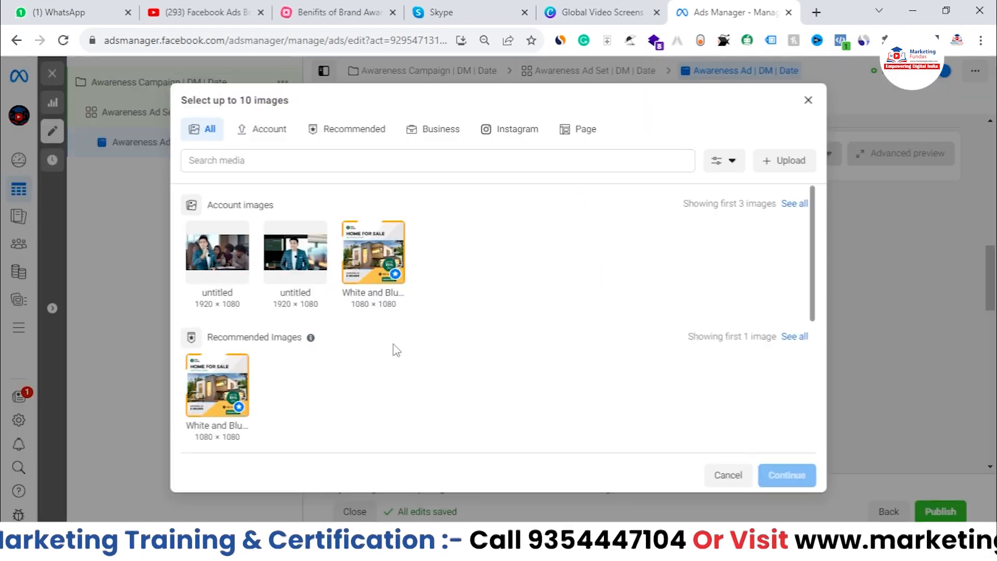
pyautogui.click(809, 101)
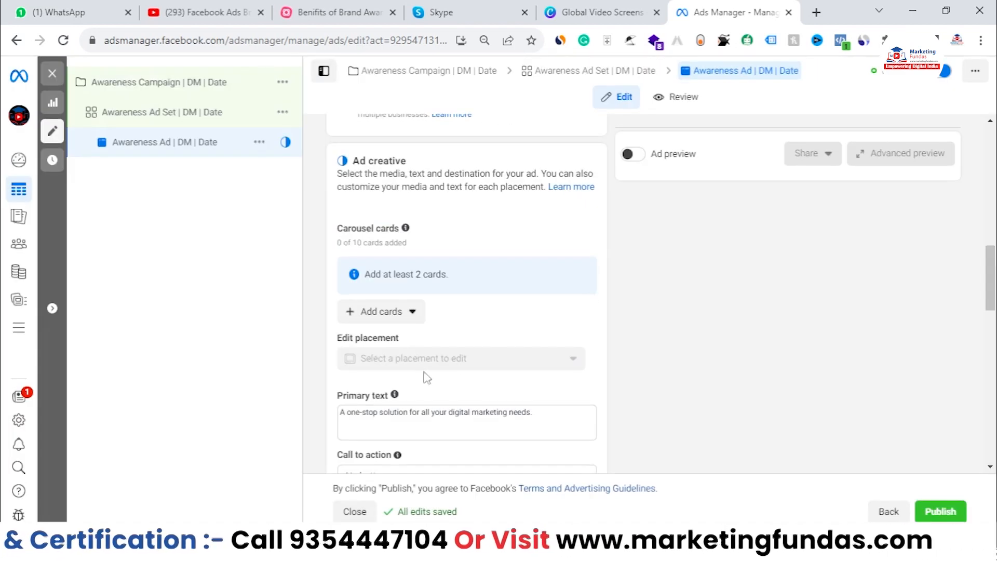
# Upload imgpsh_fullsize_anim (9) and dDOO4Yk_o4E-HD from the Downloads folder as media for the carousel's image cards.
pyautogui.click(391, 314)
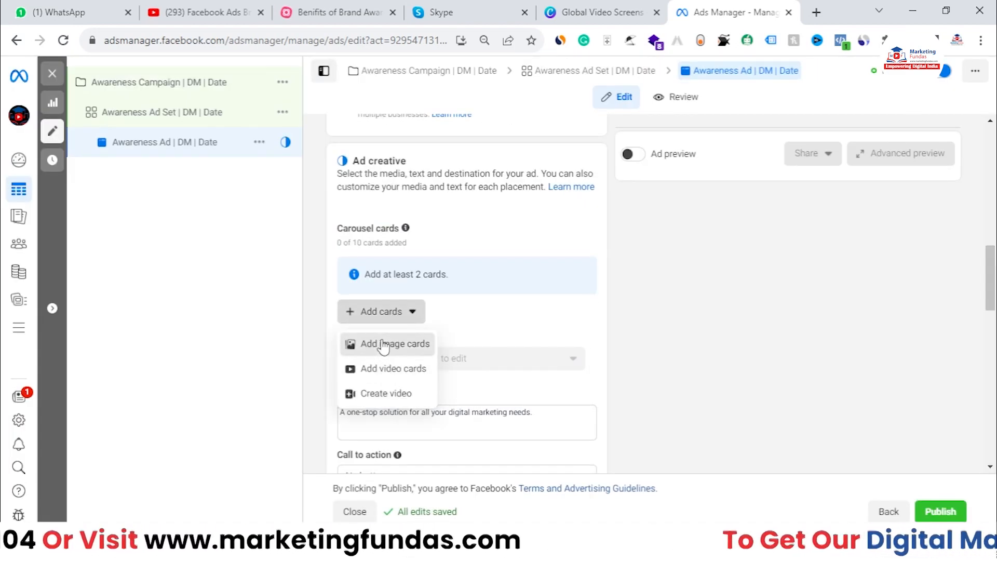
pyautogui.click(383, 346)
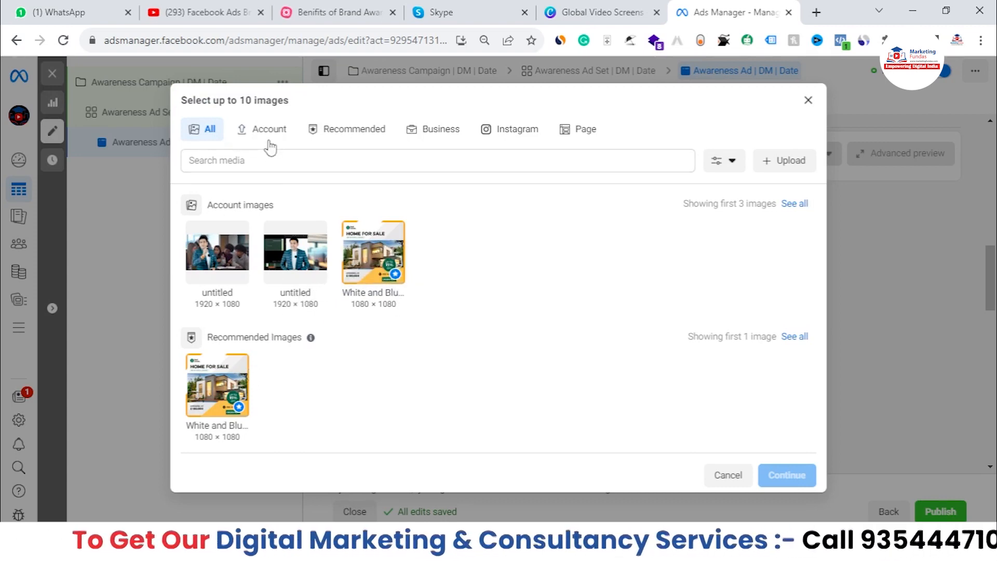
pyautogui.click(769, 161)
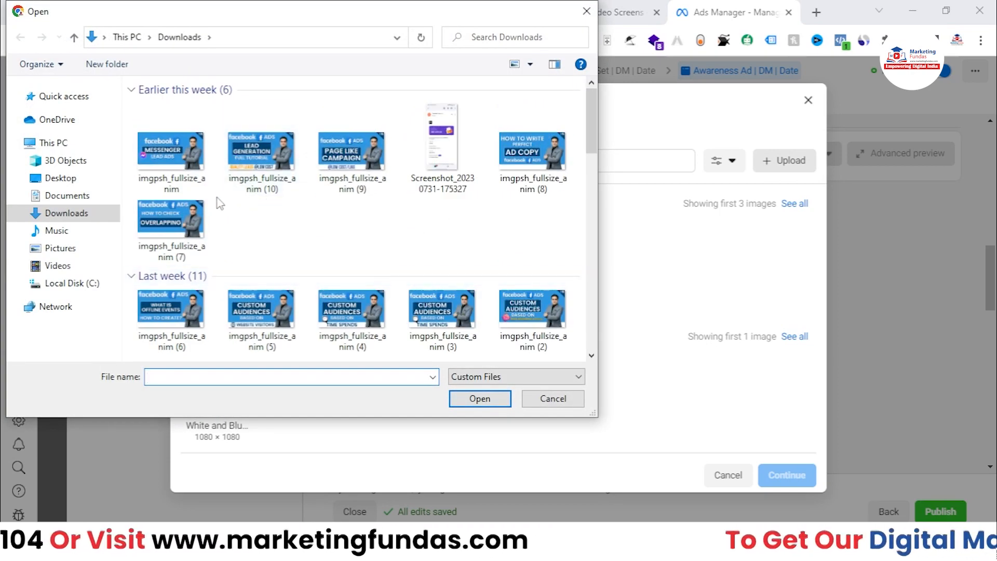
pyautogui.click(351, 156)
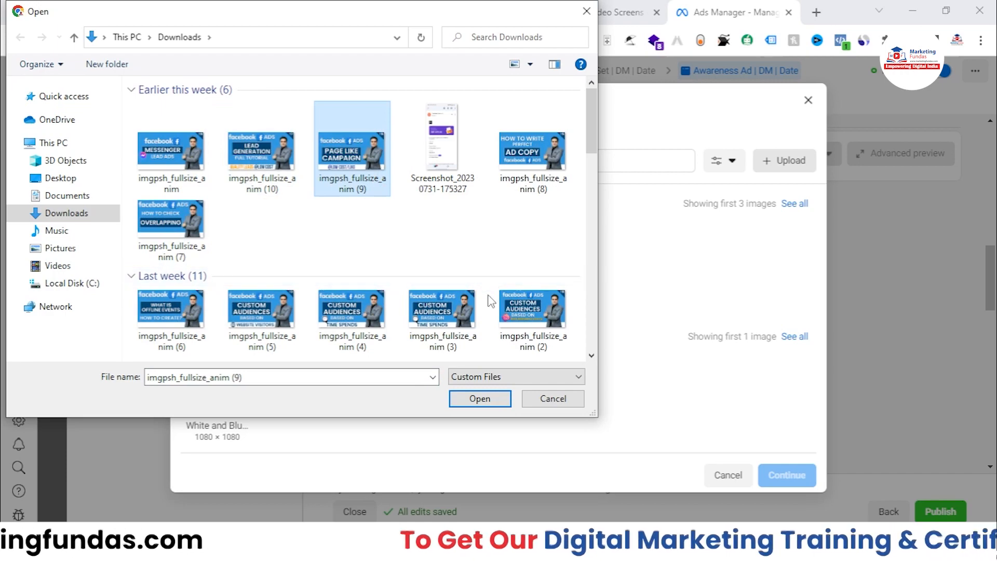
pyautogui.moveTo(591, 160); pyautogui.dragTo(595, 276)
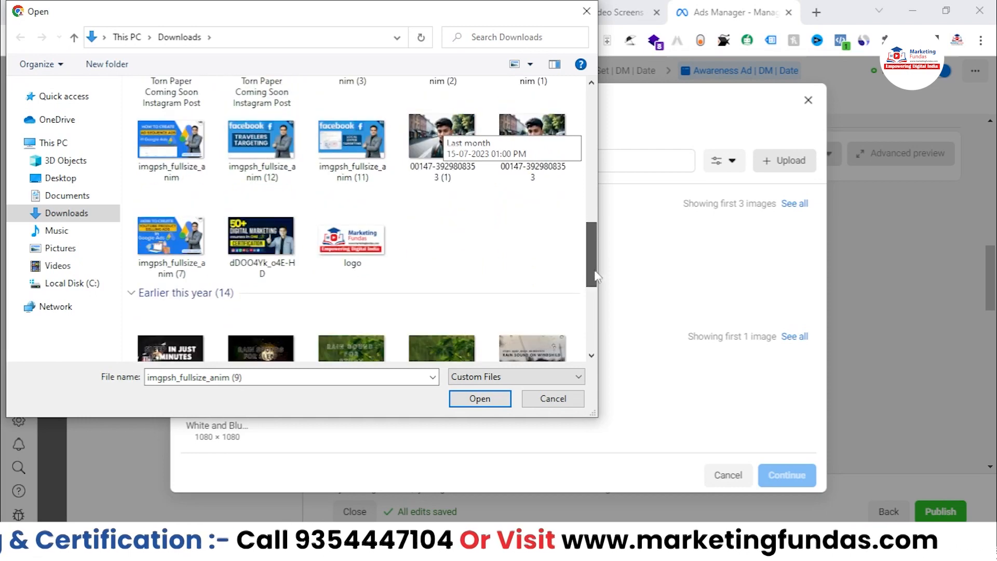
pyautogui.keyDown('ctrl'); pyautogui.click(255, 244); pyautogui.keyUp('ctrl')
pyautogui.click(479, 399)
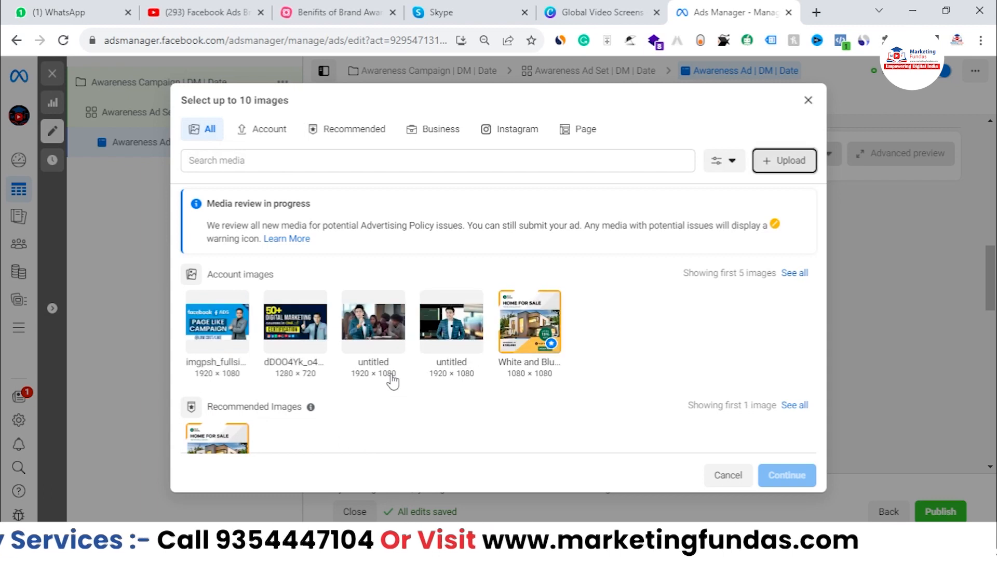
# Add the Home for Sale, 50+ Digital Marketing and Page Like Campaign images as carousel cards, in that order.
pyautogui.click(529, 314)
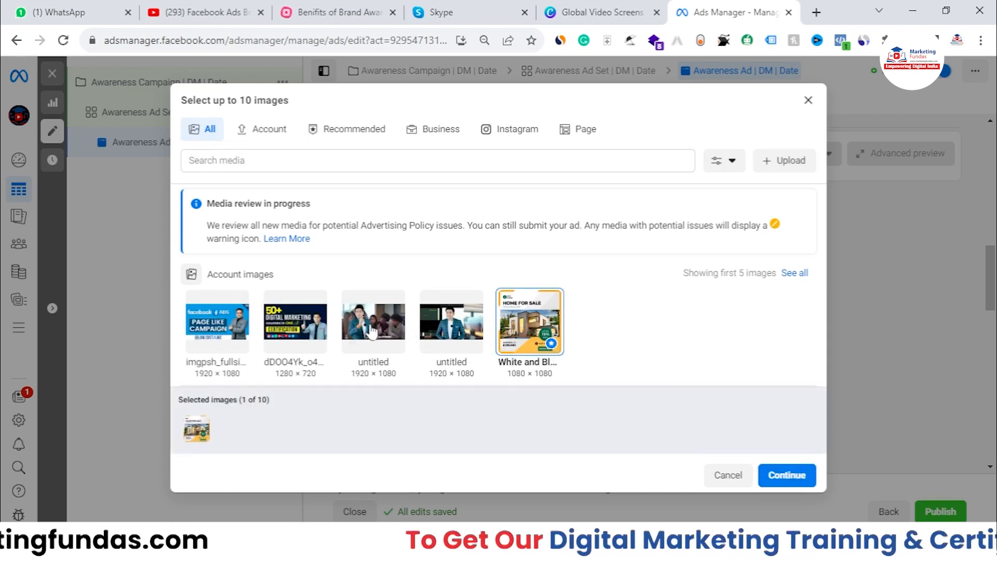
pyautogui.click(301, 324)
pyautogui.click(213, 326)
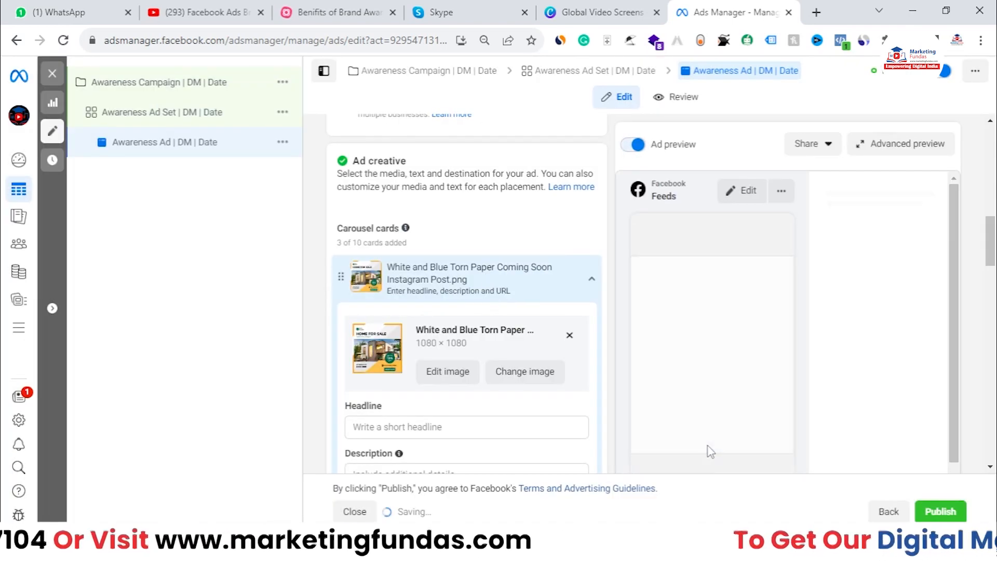
# Enter "Home For Sale" as the headline of the first carousel card.
pyautogui.scroll(-1, 345, 224)
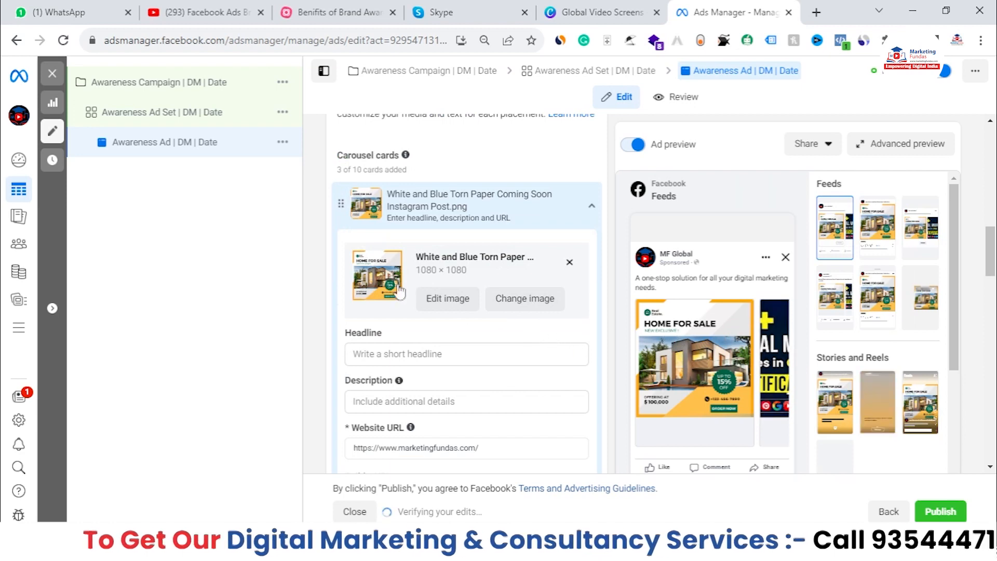
pyautogui.scroll(-4, 416, 281)
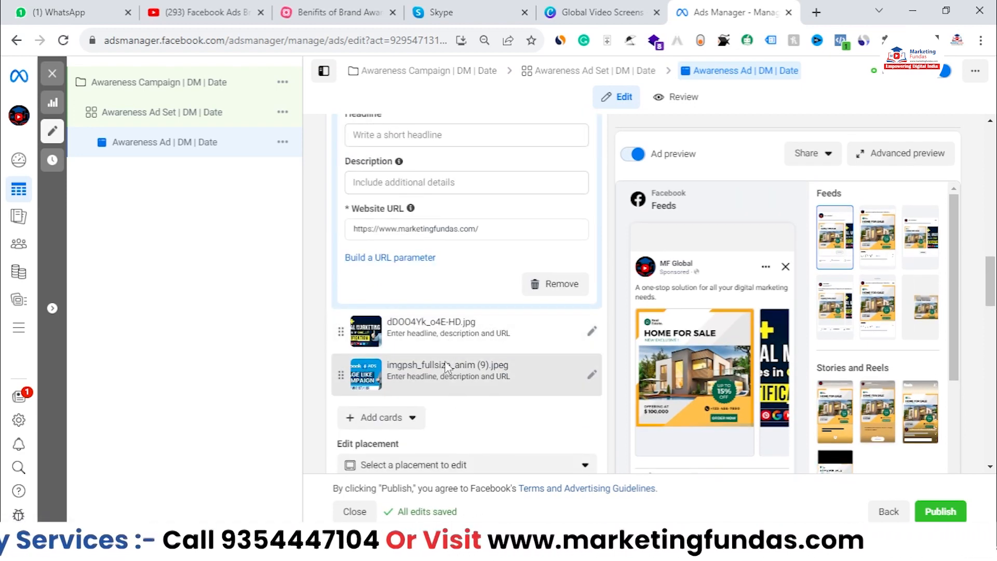
pyautogui.scroll(3, 449, 358)
pyautogui.click(417, 274)
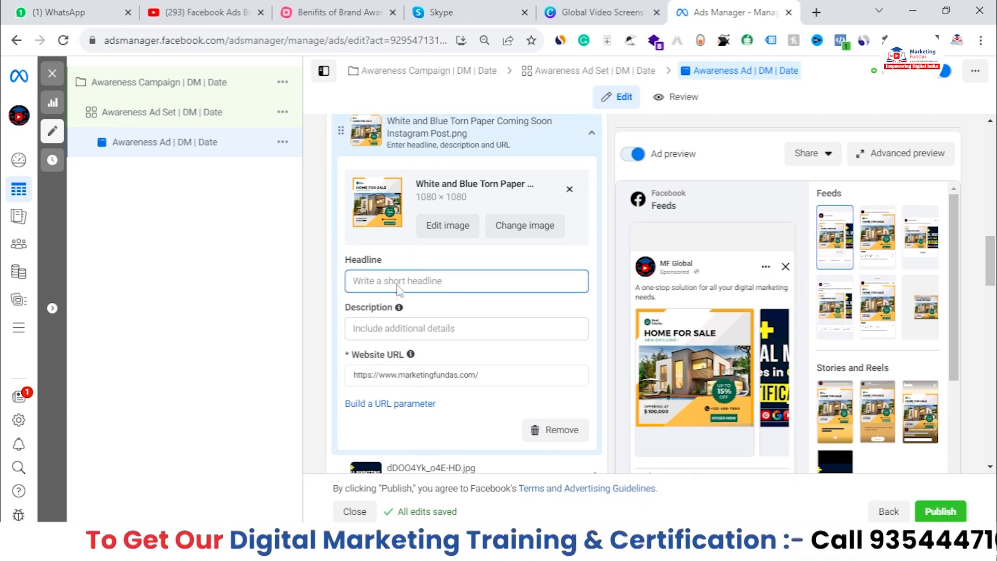
pyautogui.write('D')
pyautogui.press('BackSpace')
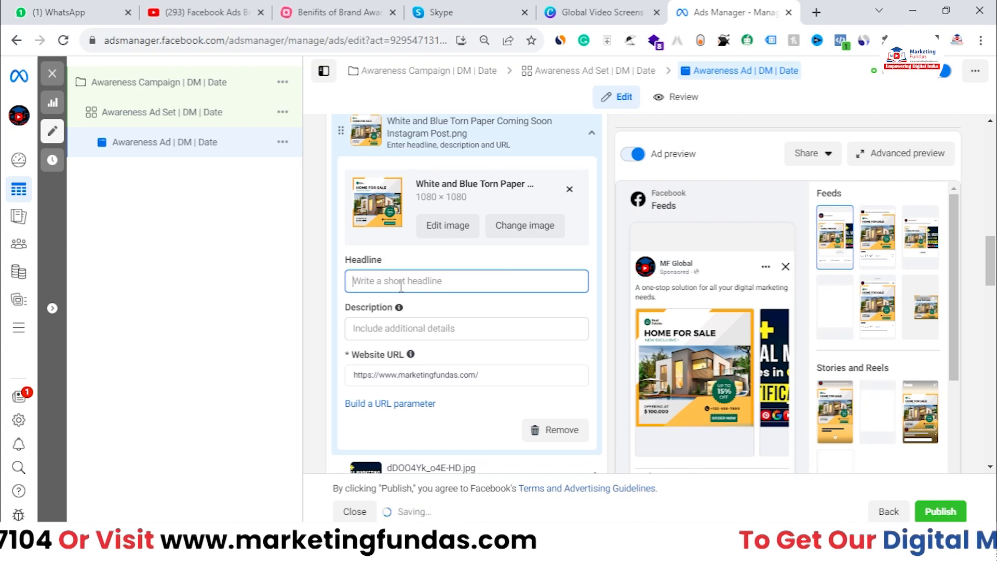
pyautogui.write('Home ')
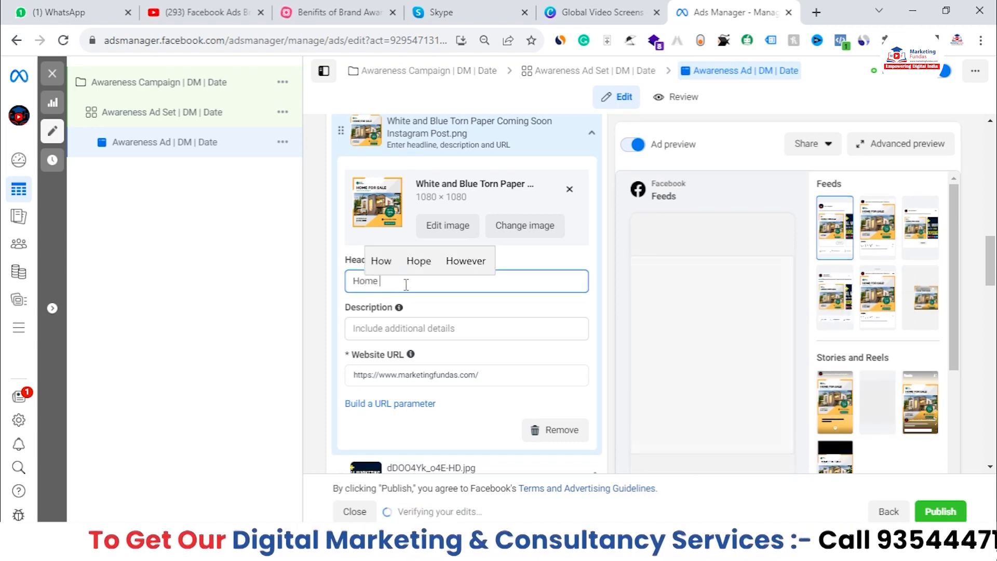
pyautogui.write('For S')
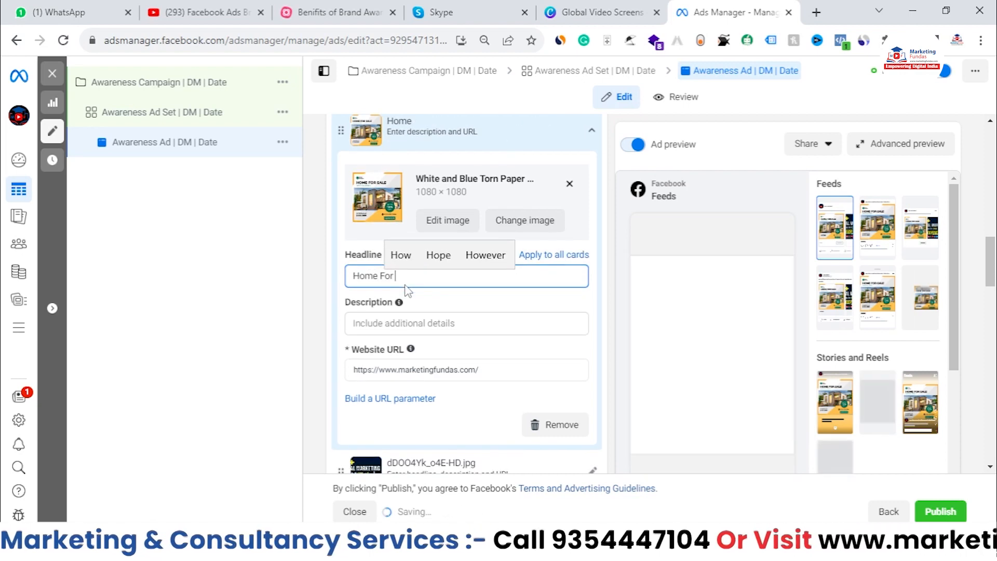
pyautogui.press('BackSpace')
pyautogui.write('Sale')
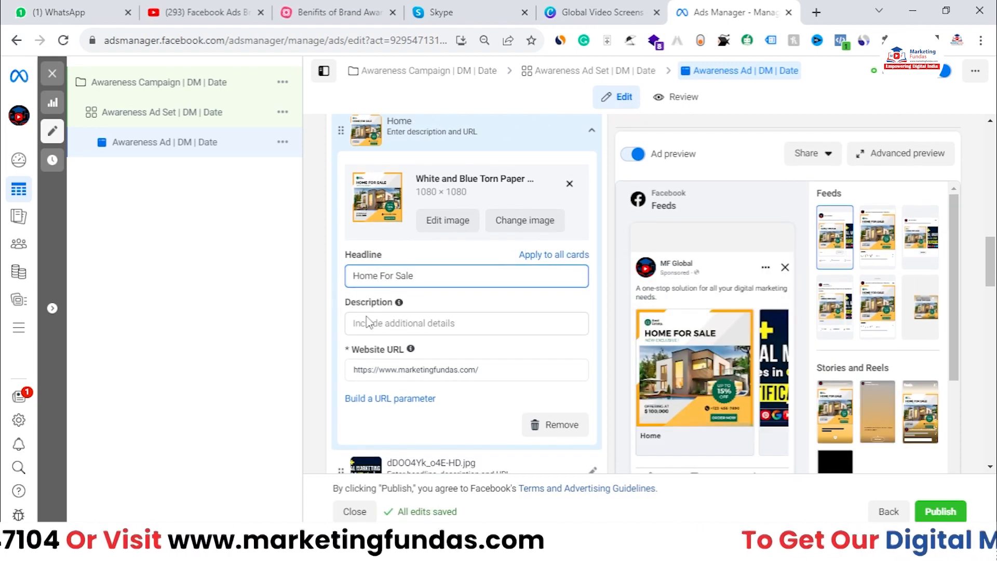
# Enter "Demo Demo Demo" as the description of the Home For Sale card.
pyautogui.click(367, 322)
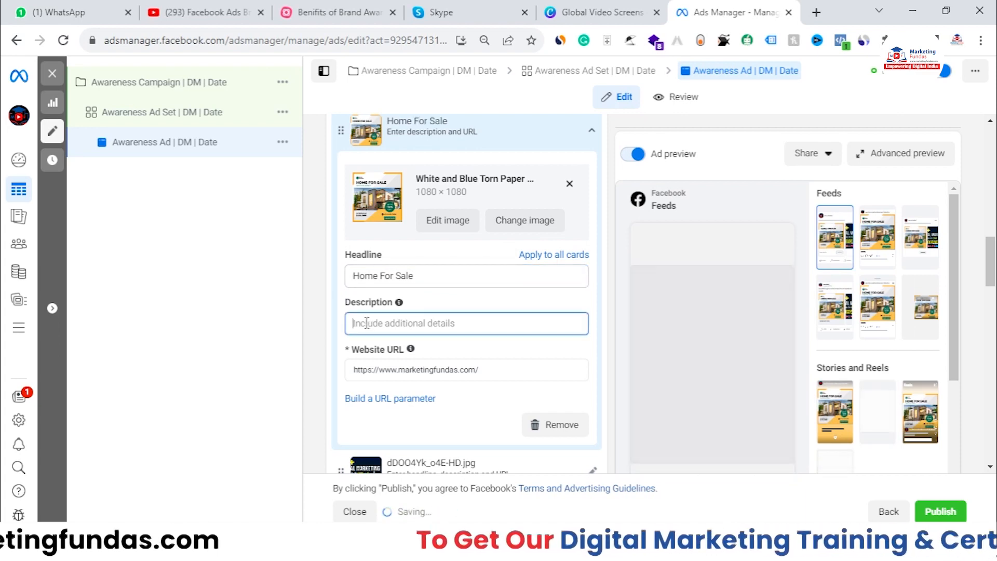
pyautogui.write('Demo Demo Demo')
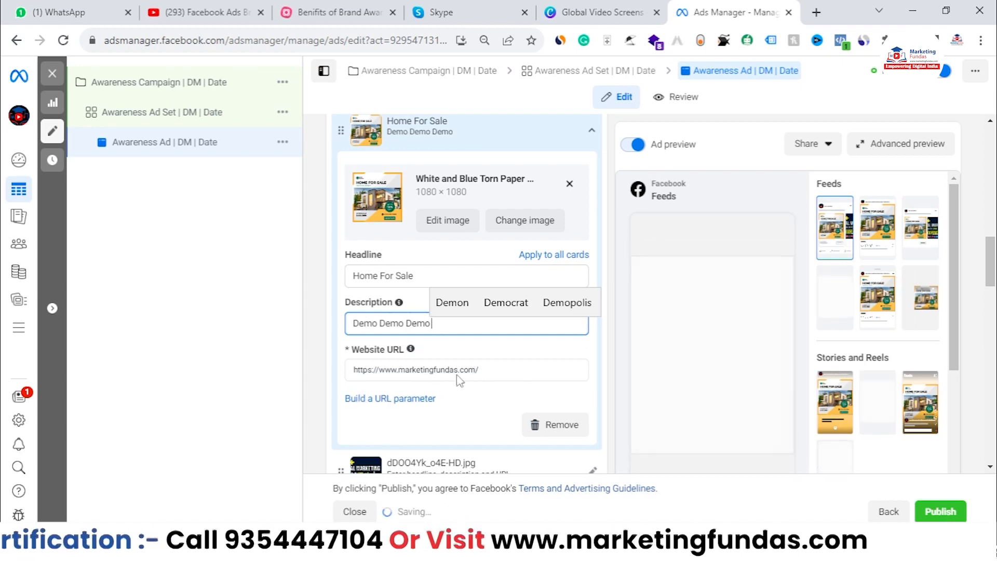
pyautogui.scroll(-1, 485, 383)
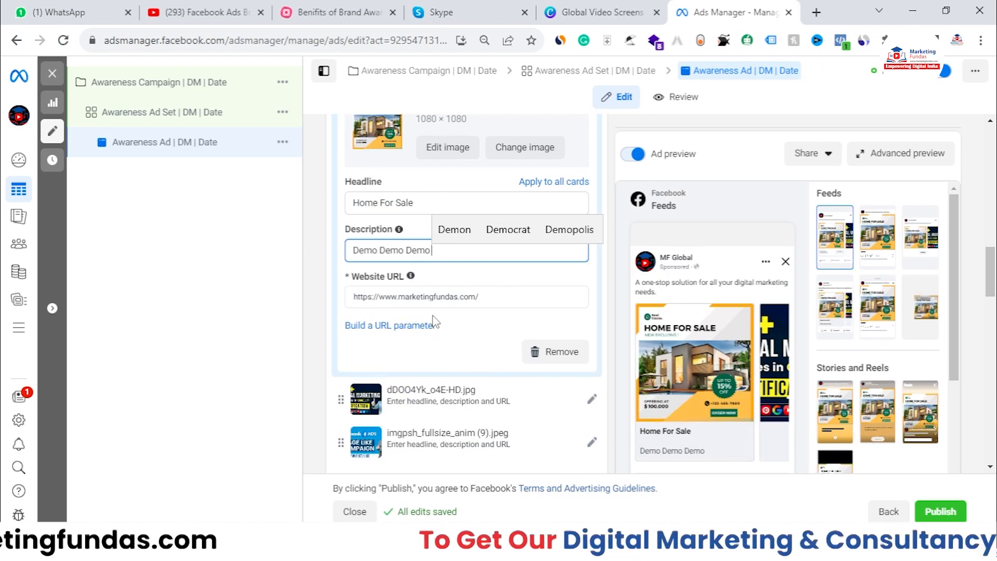
pyautogui.scroll(-2, 435, 322)
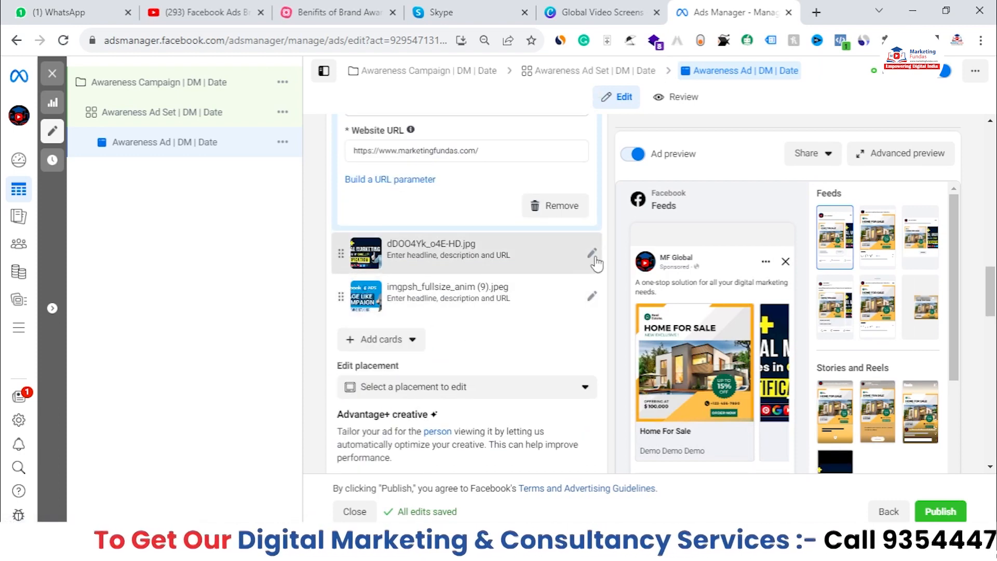
# Open the dDOO4Yk_o4E-HD carousel card for editing and enter "Digital" in its headline.
pyautogui.click(593, 253)
pyautogui.scroll(2, 423, 184)
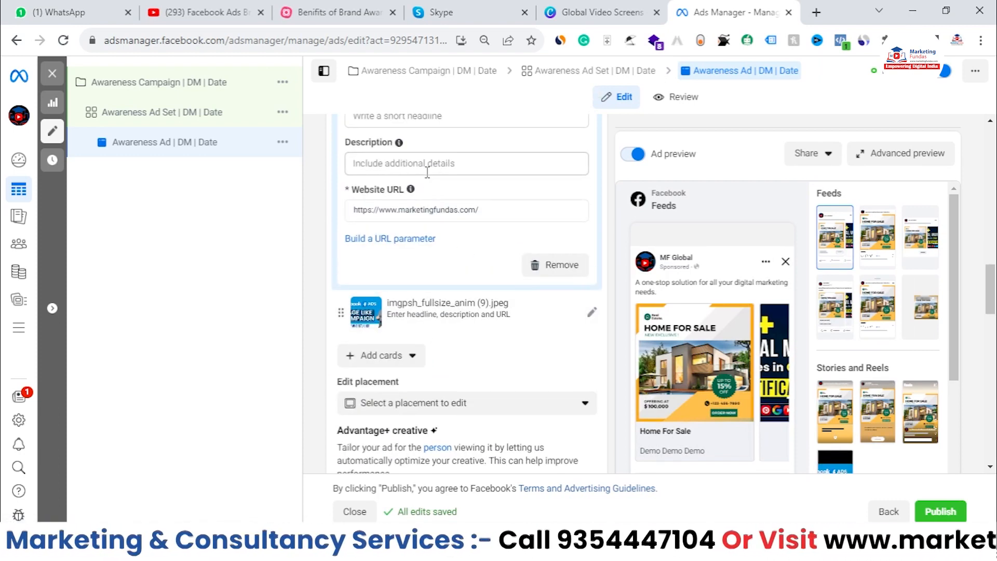
pyautogui.scroll(1, 418, 208)
pyautogui.click(424, 319)
pyautogui.write('Digital')
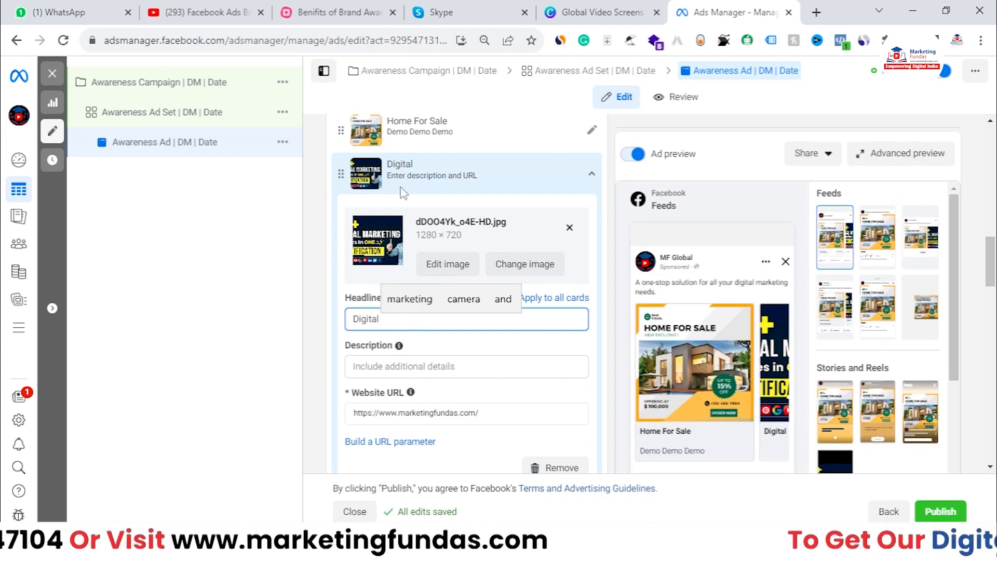
pyautogui.write('*')
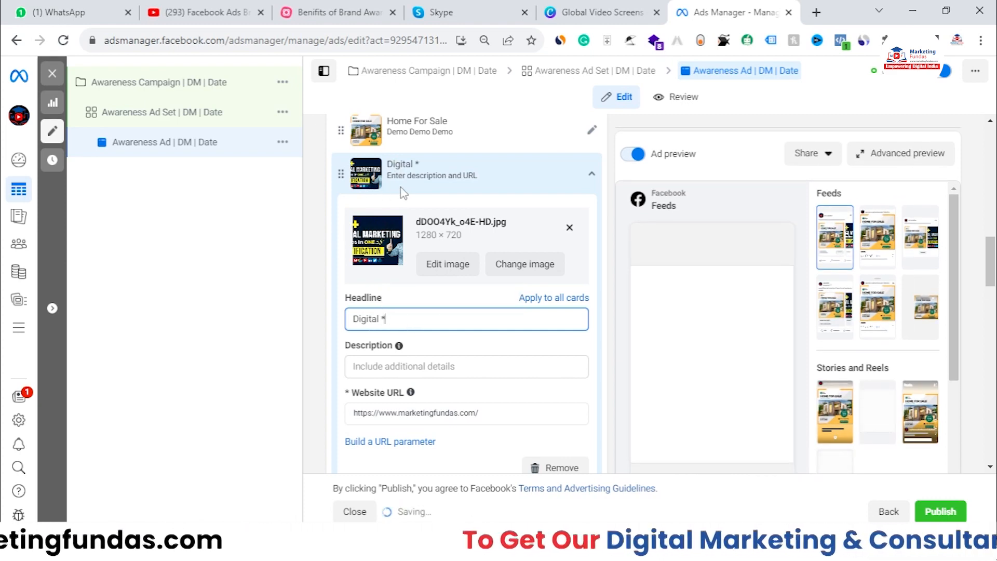
pyautogui.press('BackSpace')
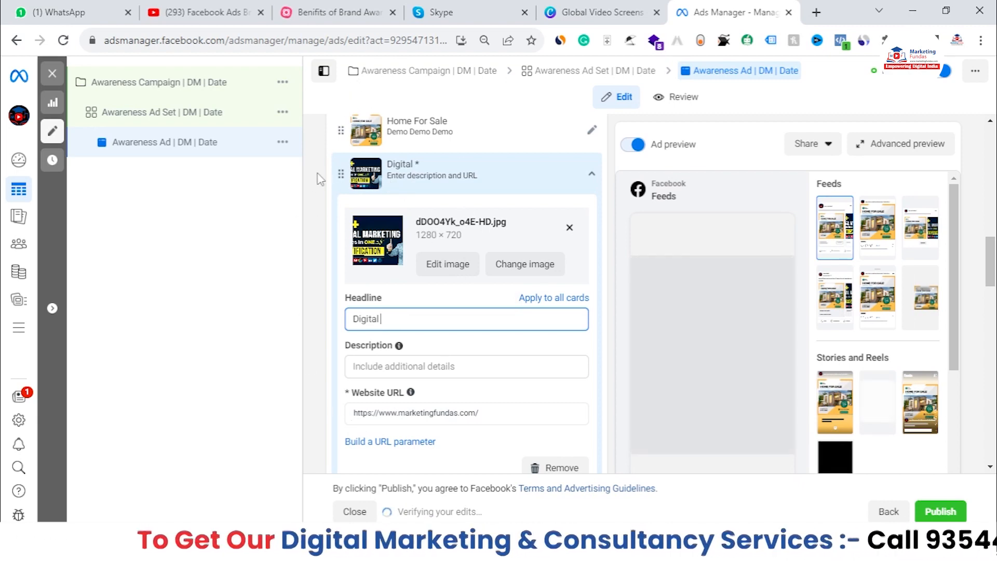
pyautogui.write('*')
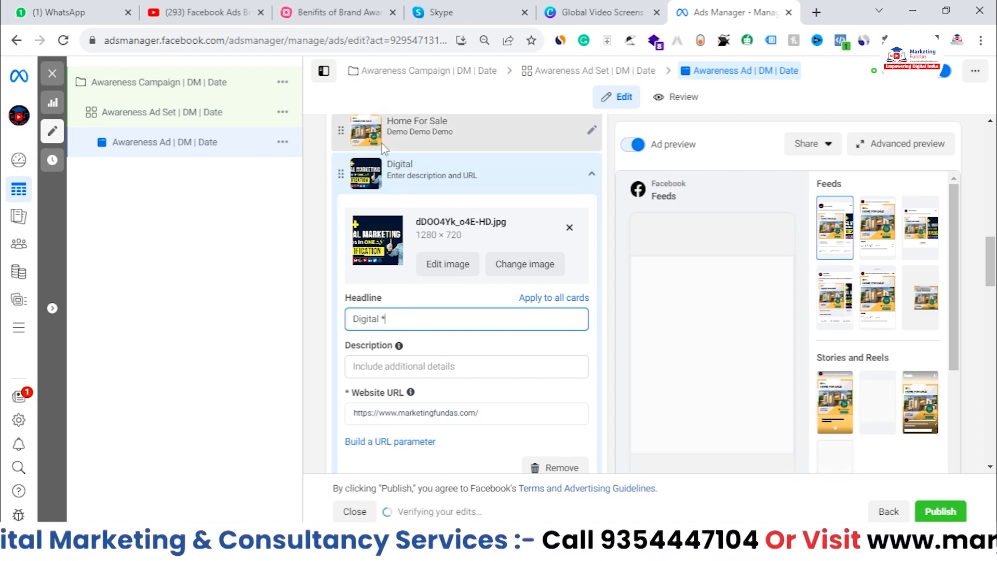
pyautogui.write('*')
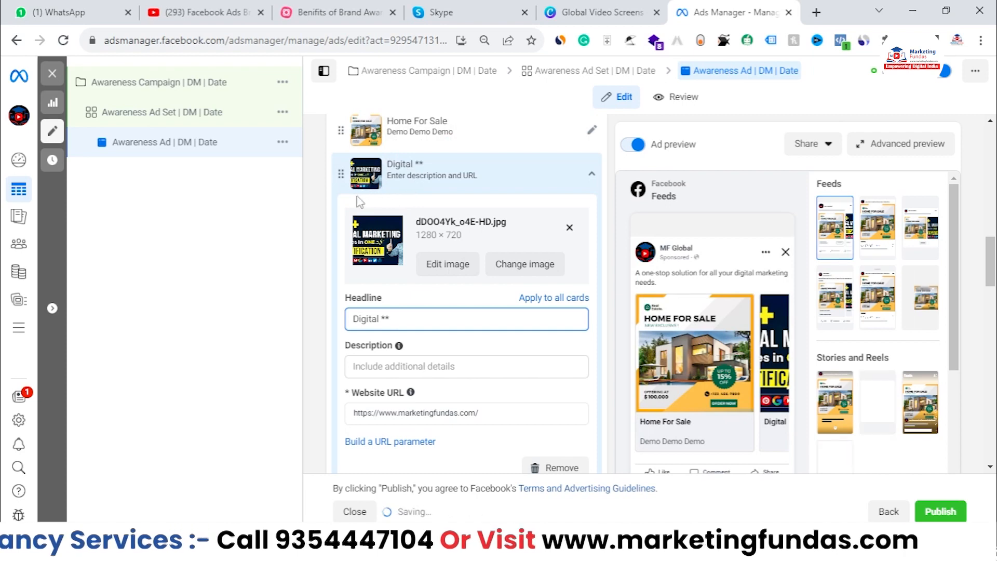
pyautogui.press('BackSpace')
pyautogui.press('BackSpace')
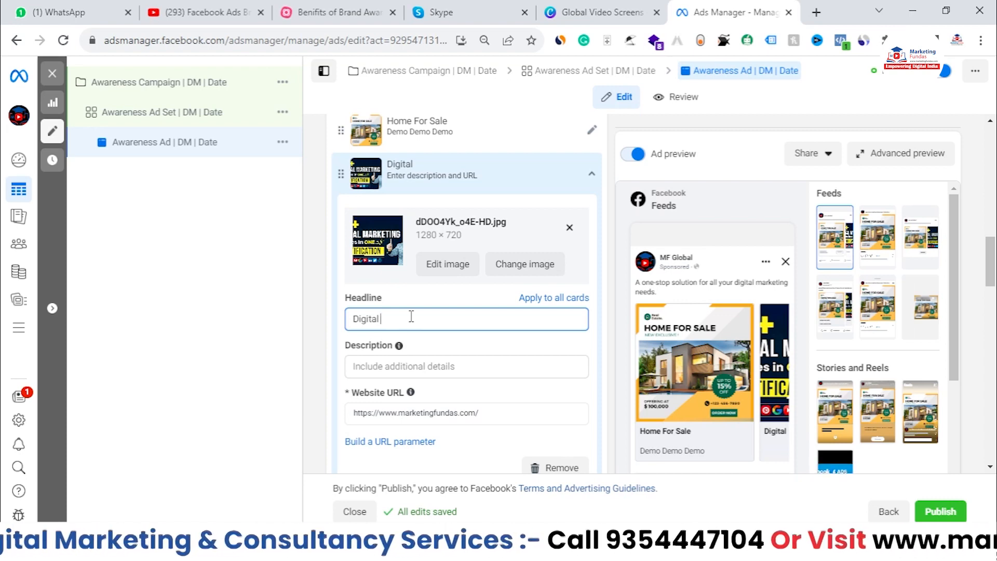
# Complete the second card's headline as "Digital marketing course" and enter "Demo Demo Demo" as its description.
pyautogui.write('marke')
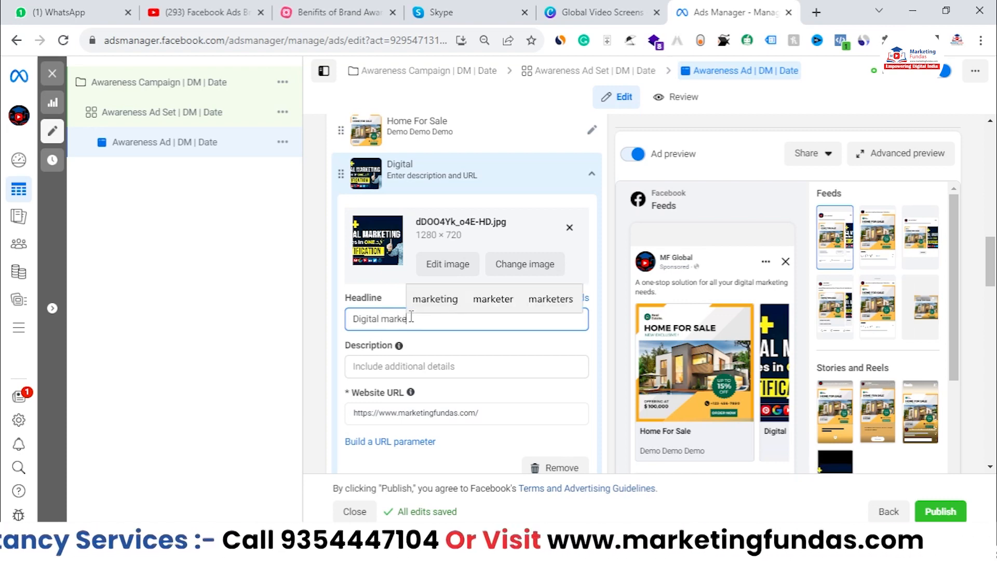
pyautogui.write('ting co')
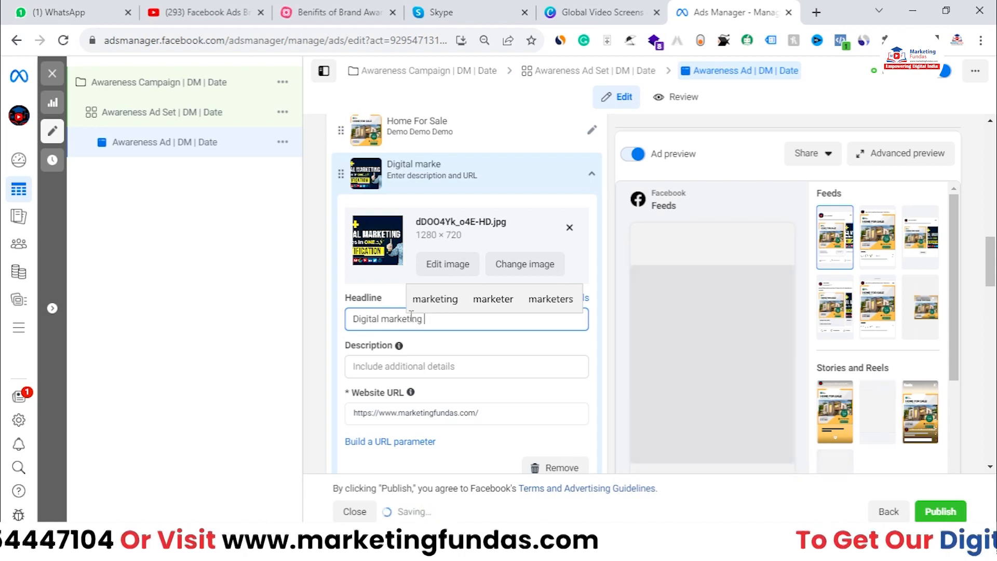
pyautogui.press('Tab')
pyautogui.write('Demo Demo Dem')
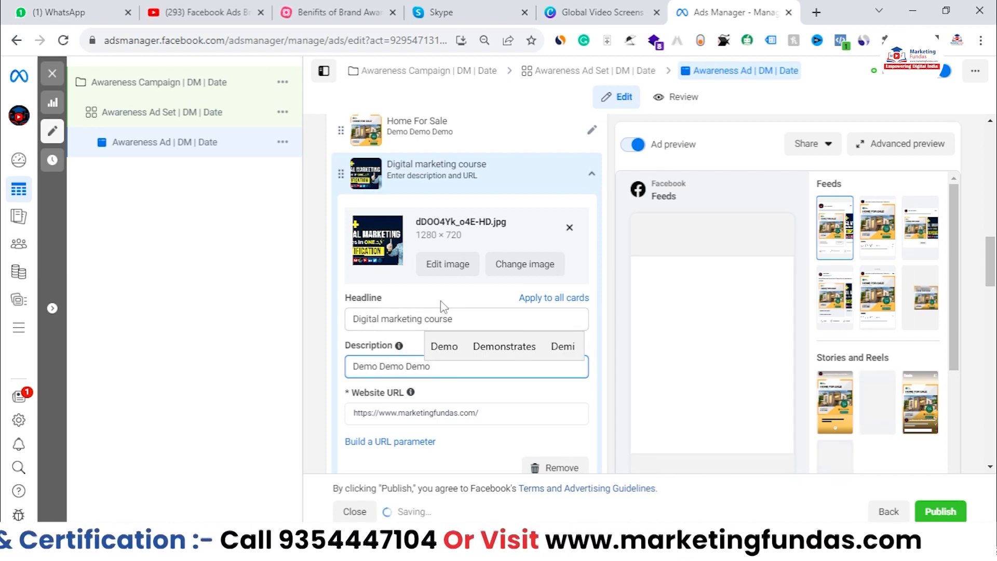
# Enter "Facebook Ads course" as the headline of the imgpsh_fullsize_anim (9) carousel card.
pyautogui.scroll(-2, 443, 307)
pyautogui.scroll(-1, 519, 343)
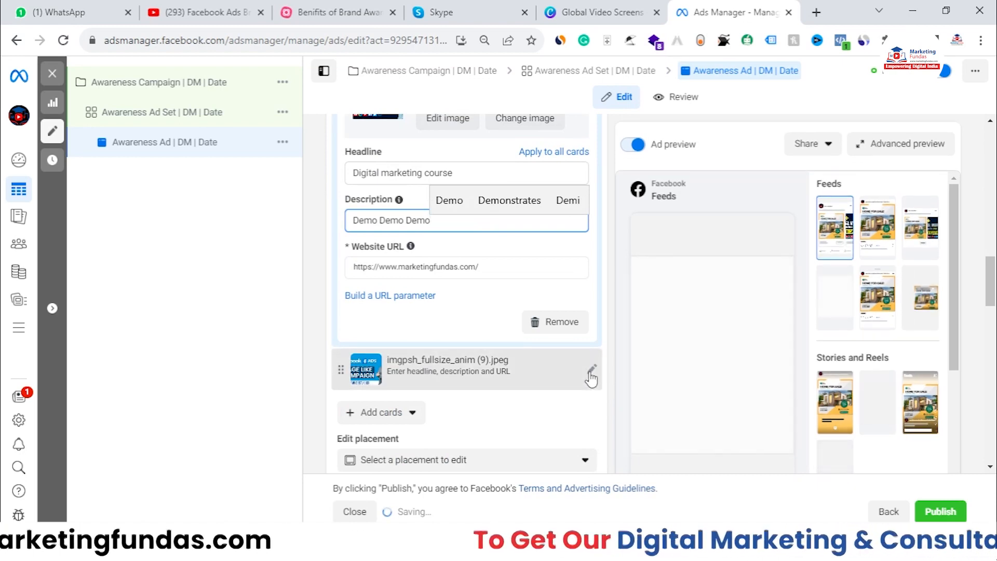
pyautogui.click(592, 370)
pyautogui.click(416, 218)
pyautogui.write('Face')
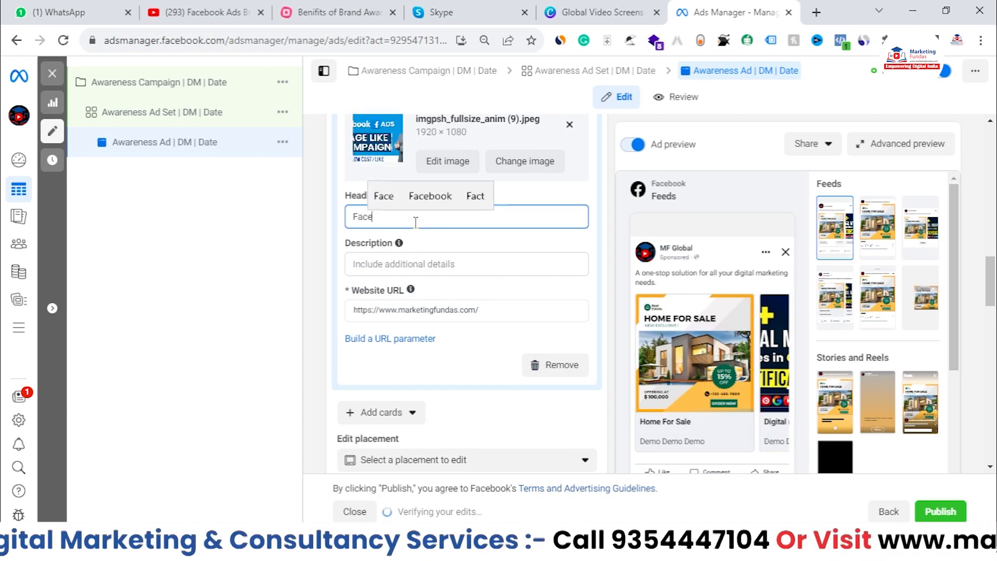
pyautogui.write('book Ads corus')
pyautogui.press('BackSpace')
pyautogui.press('BackSpace')
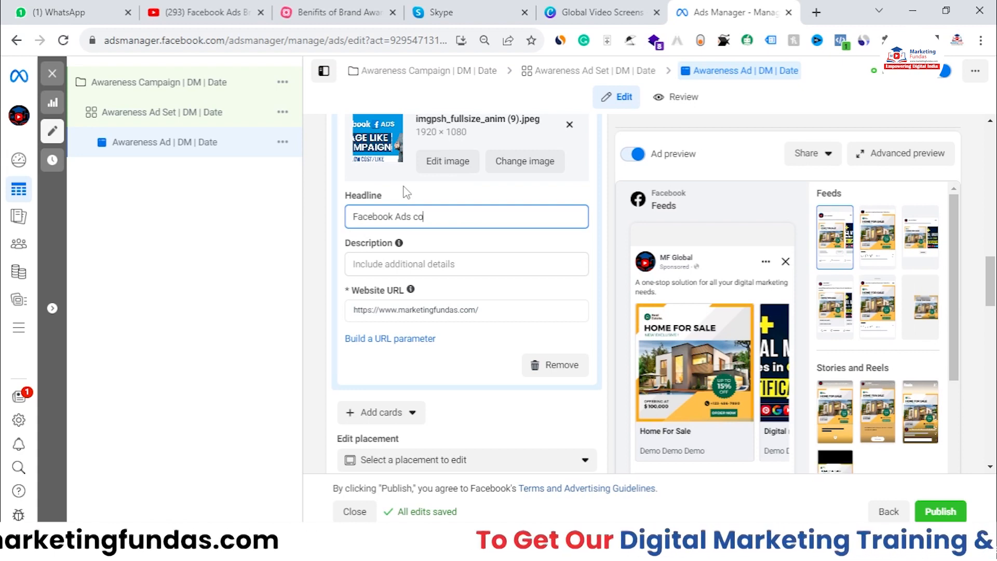
pyautogui.write('urse')
# Enter "Demo Demo Demo" as the description of the Facebook Ads course card.
pyautogui.press('Tab')
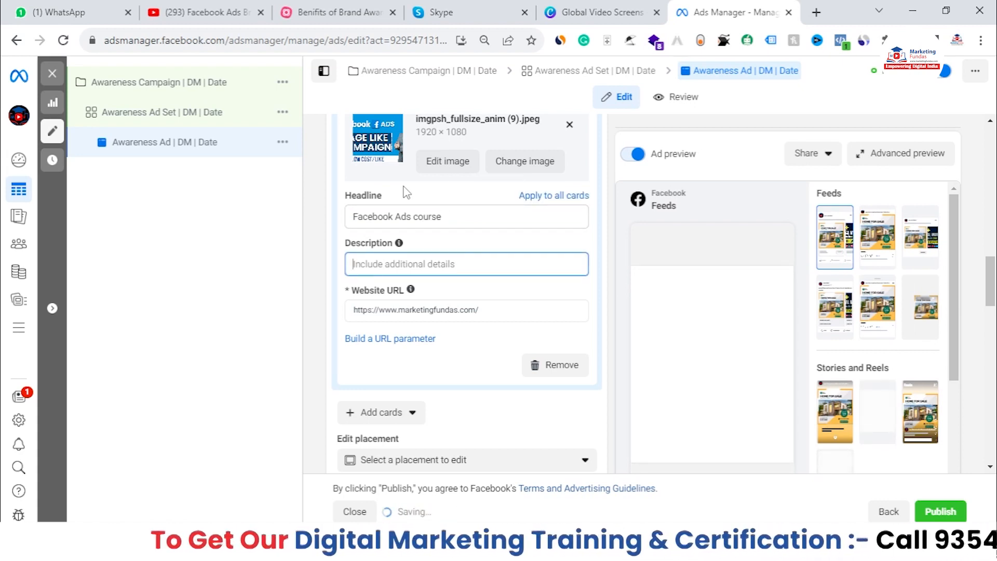
pyautogui.write('Demo D')
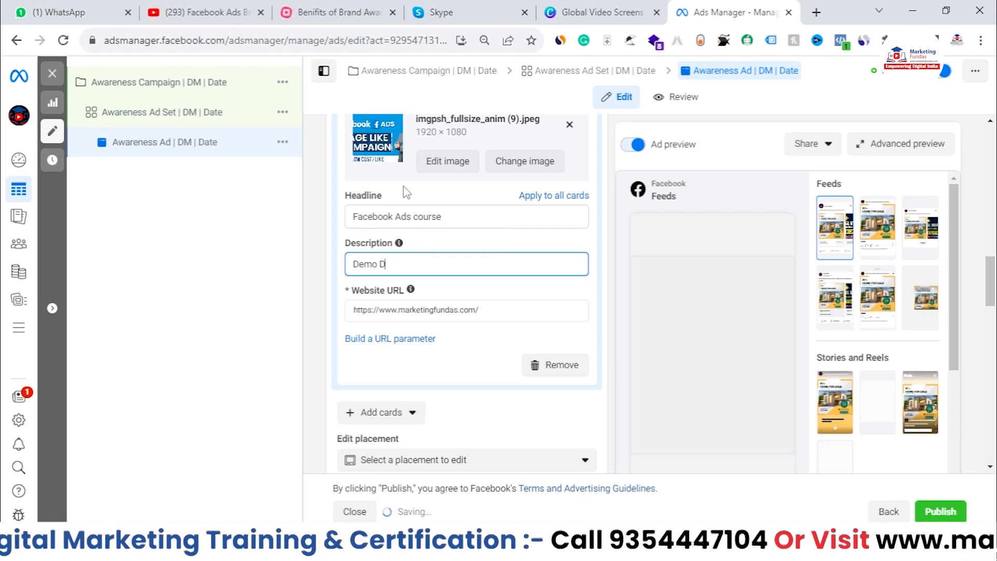
pyautogui.write('emo Demo')
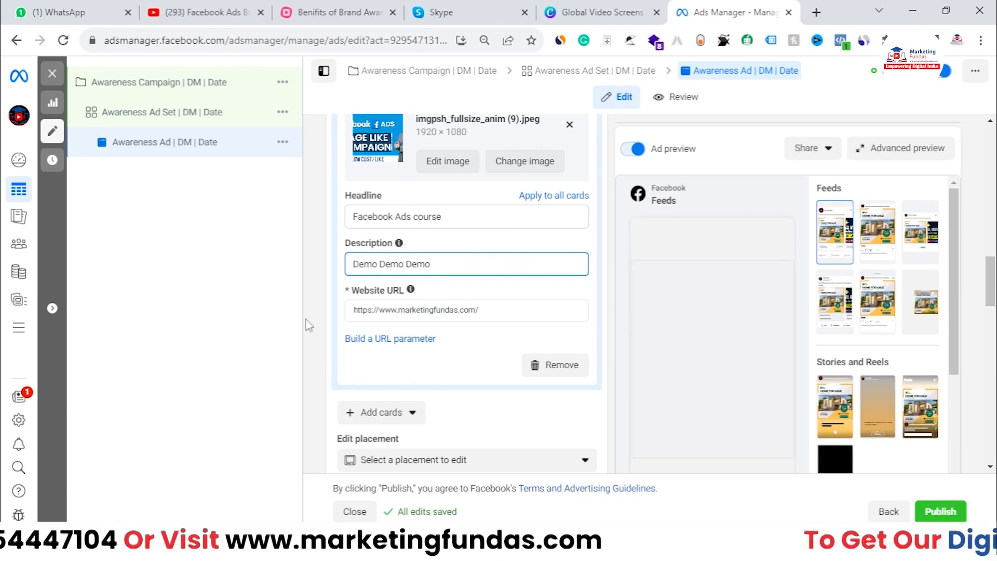
pyautogui.click(309, 323)
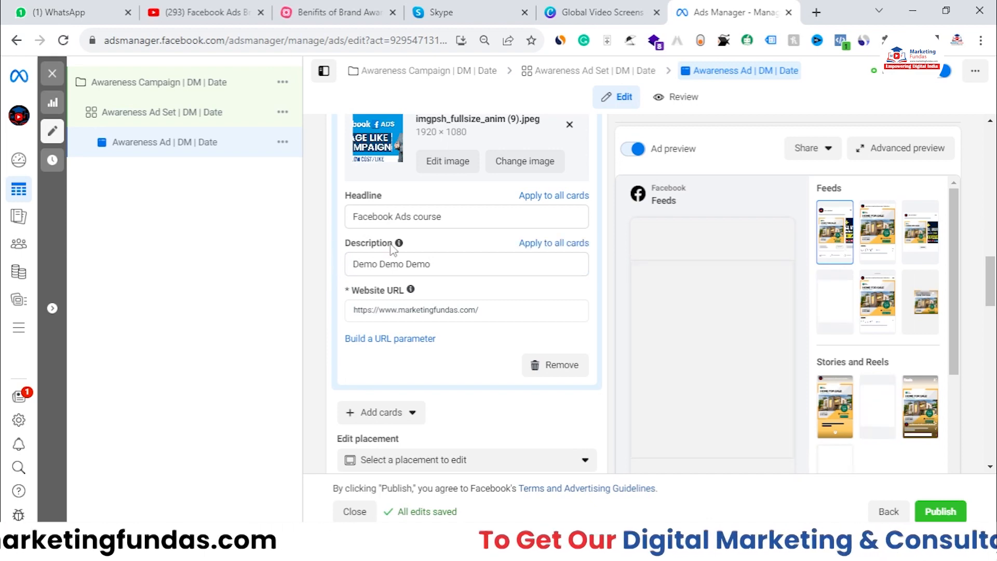